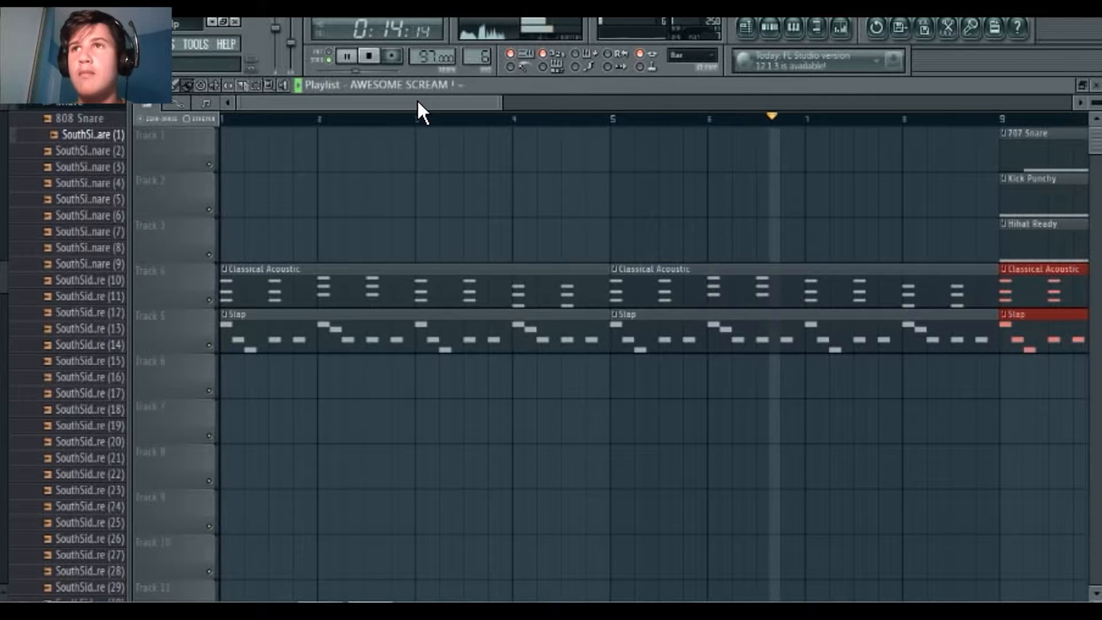
- Review the arrangement up to bar 13 during playback, stop it, and return to the start of the playlist
left_click_drag(413, 99, 637, 110)
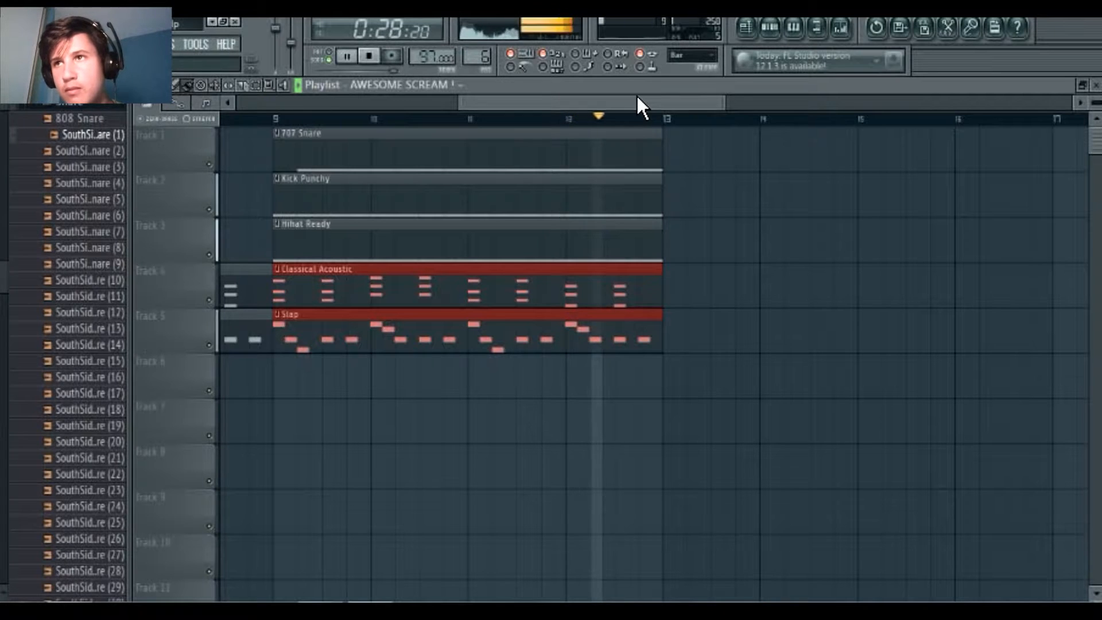
left_click(372, 56)
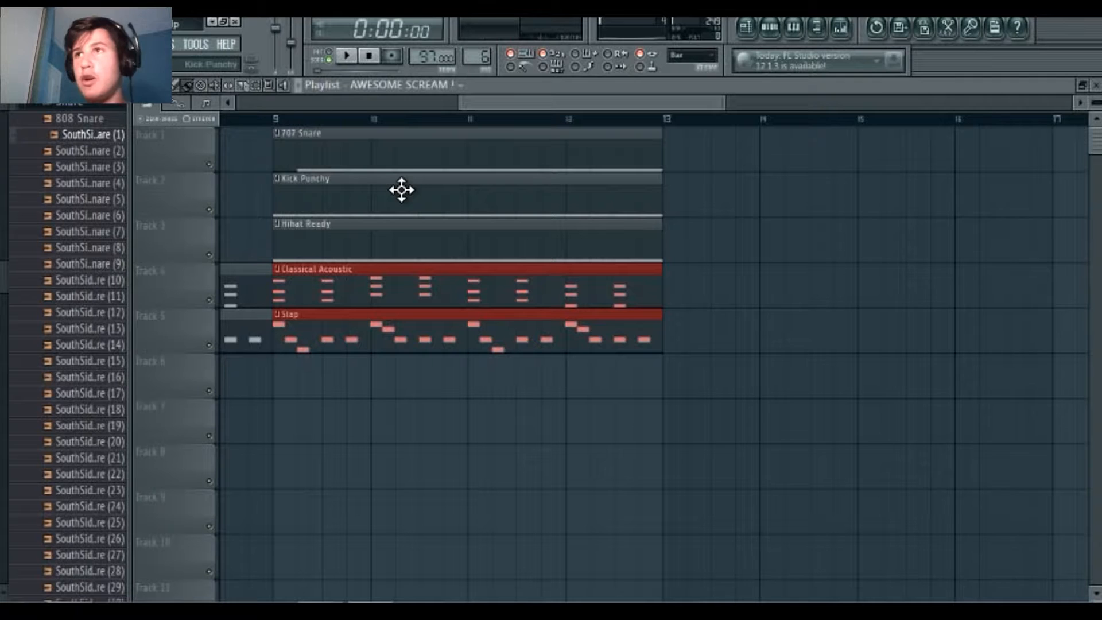
left_click_drag(498, 108, 280, 104)
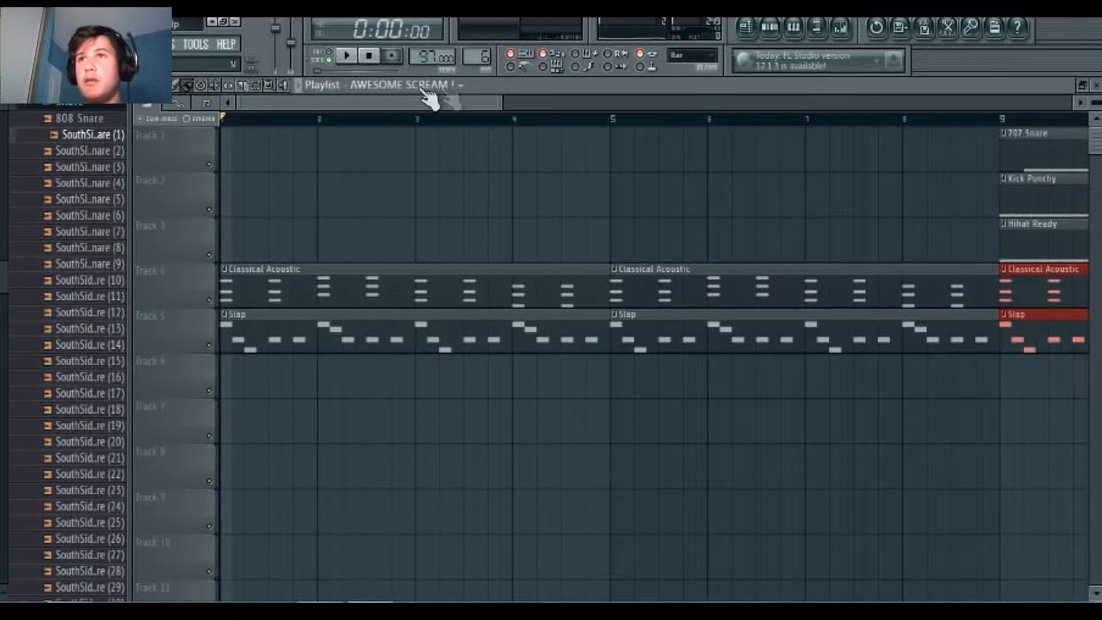
- Open the 707 Snare pattern in the piano roll, audition it in pattern mode, and return to the playlist
left_click_drag(432, 121, 580, 123)
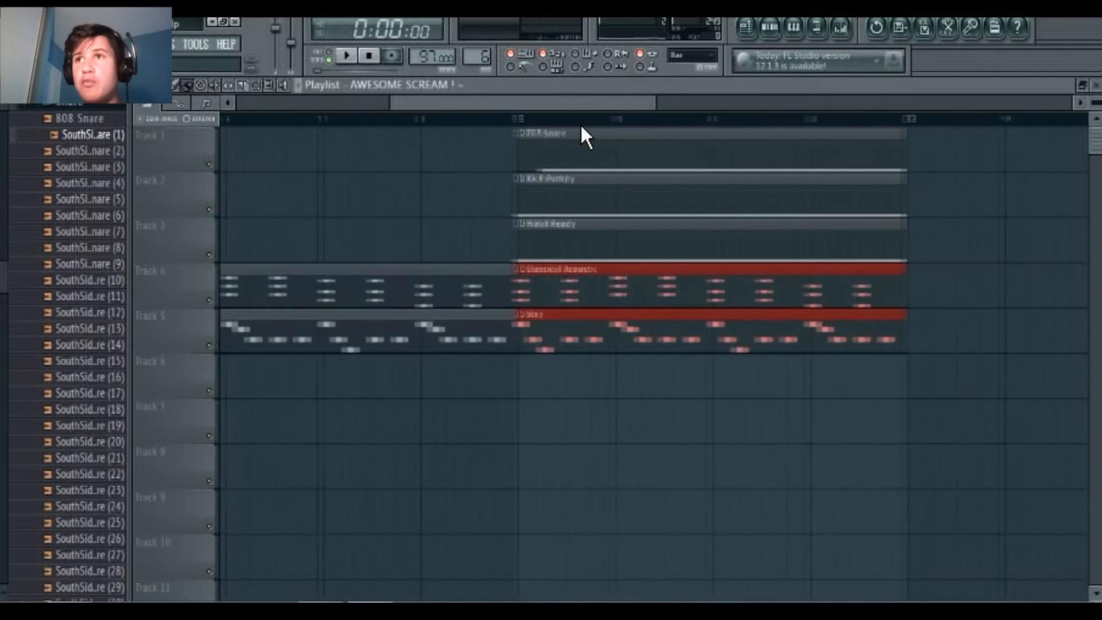
double_click(586, 168)
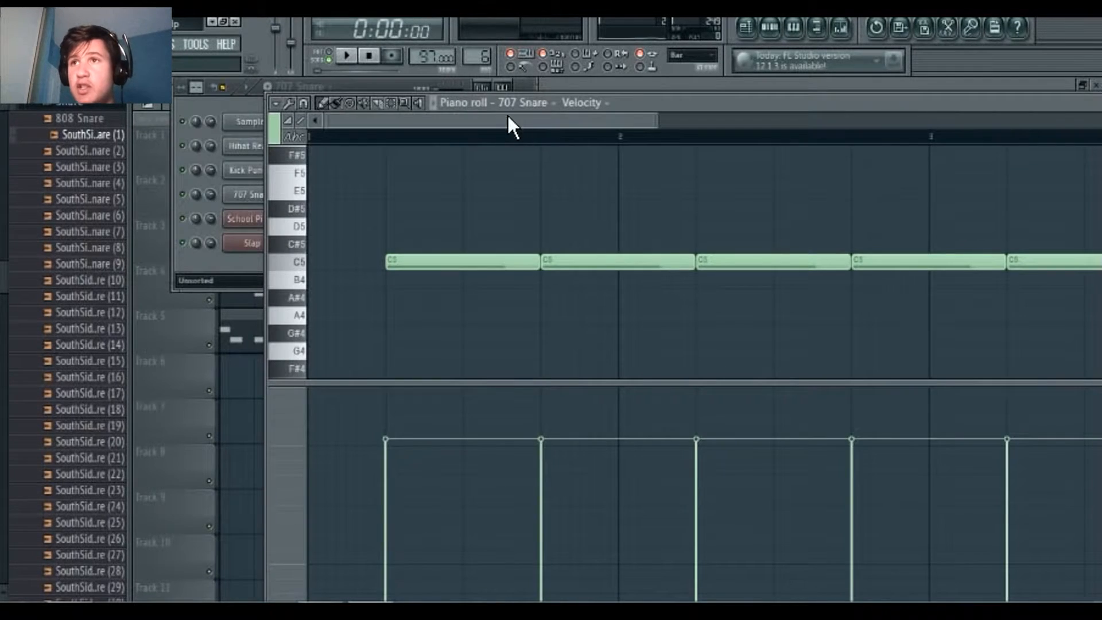
left_click_drag(657, 122, 853, 121)
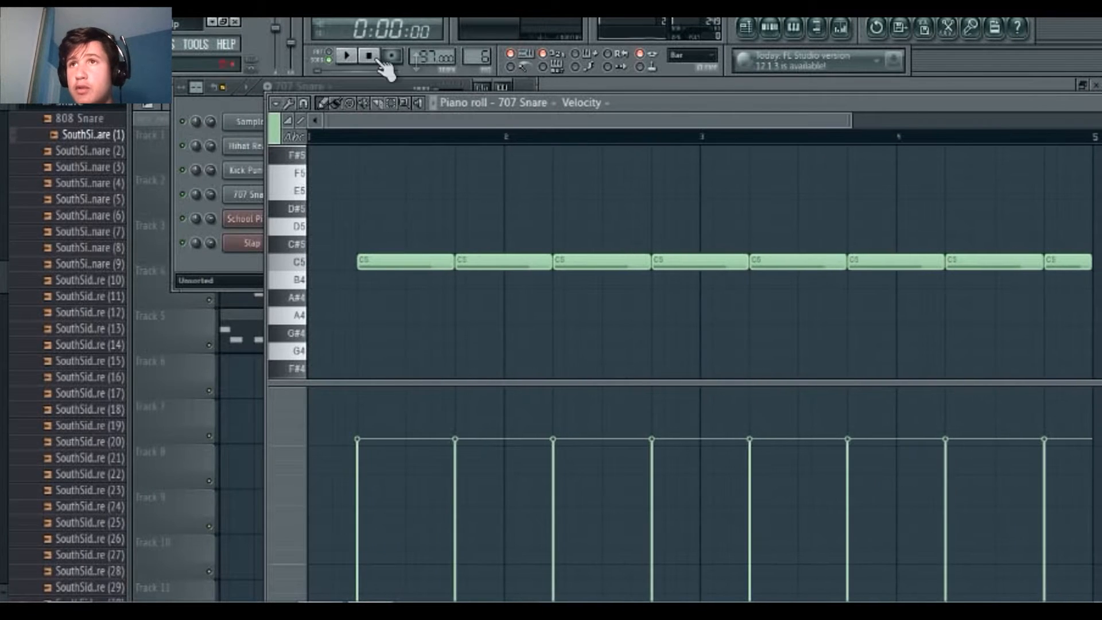
left_click(332, 51)
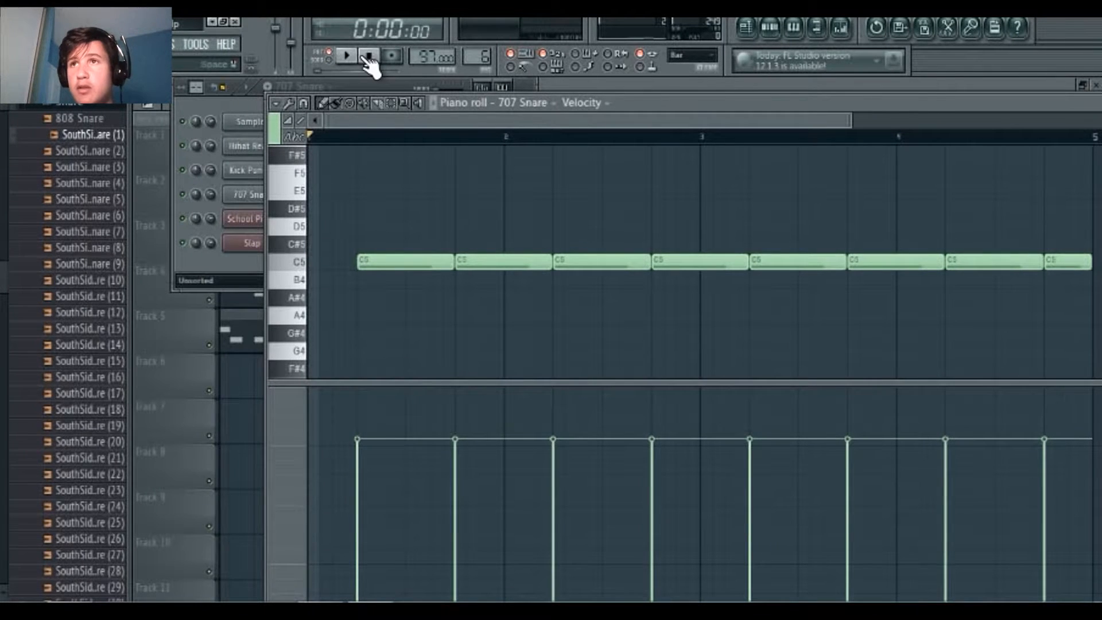
key("space")
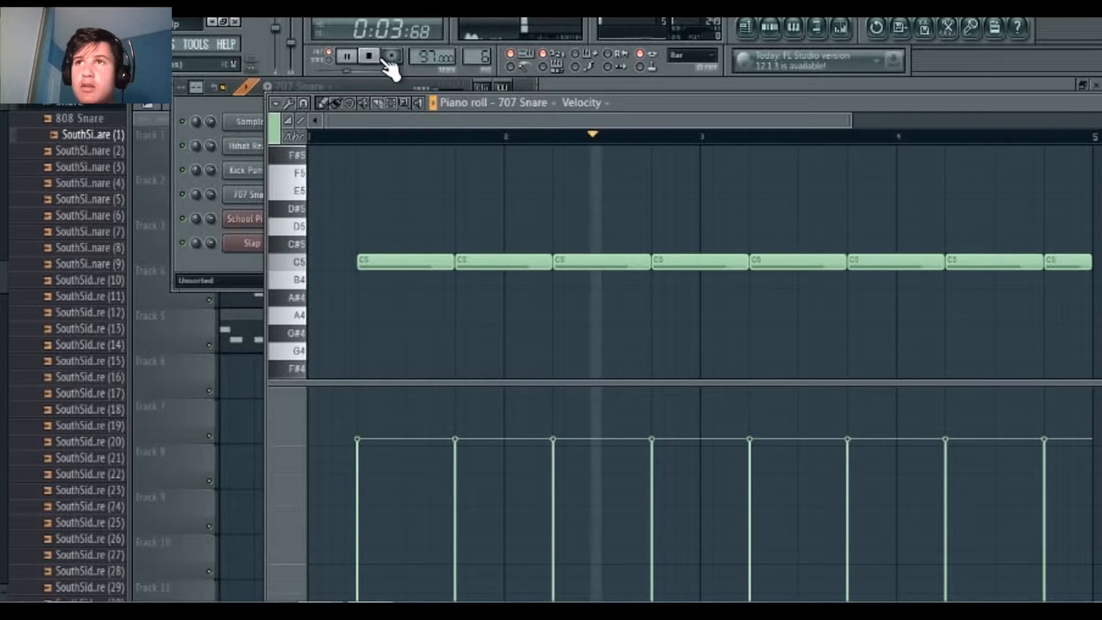
left_click(369, 55)
left_click(746, 30)
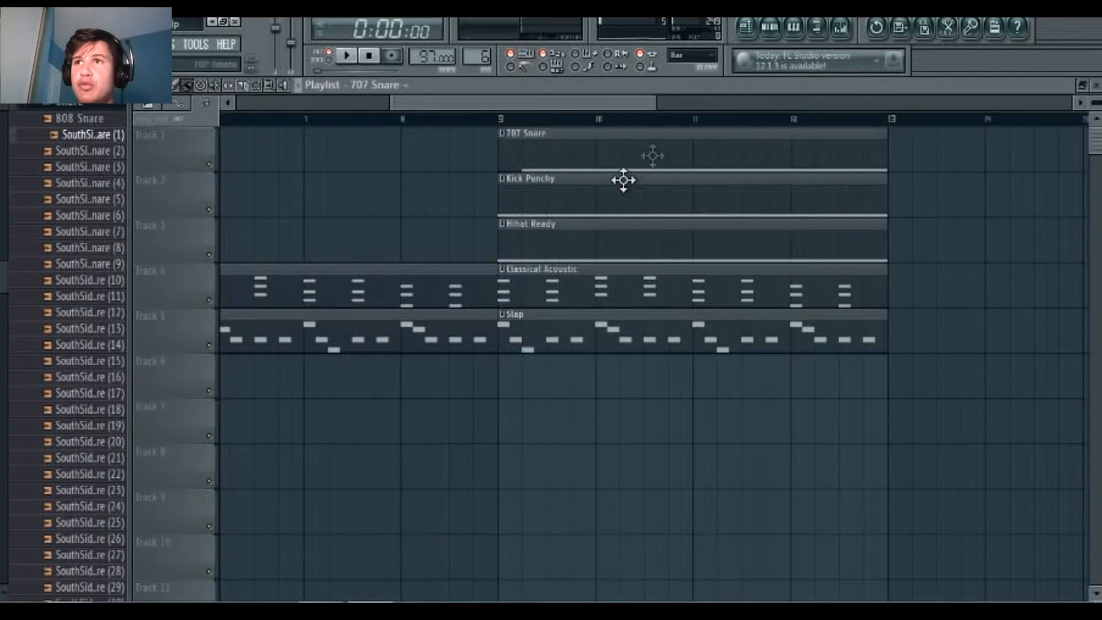
- Open the Kick Punchy pattern in the piano roll, play it back, and return to the playlist
double_click(580, 209)
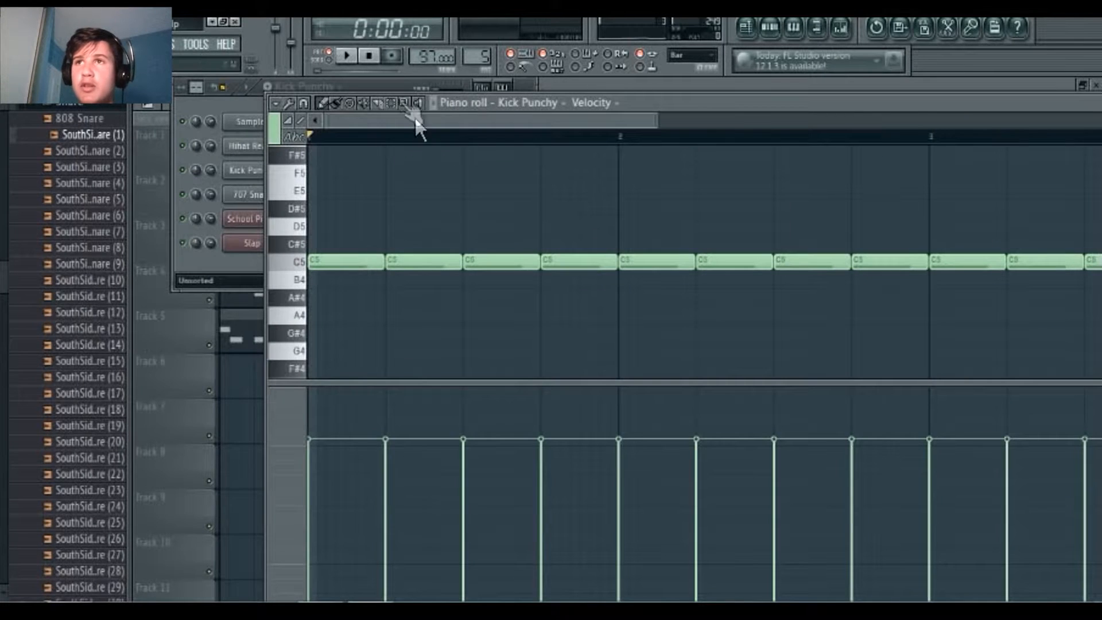
left_click(352, 55)
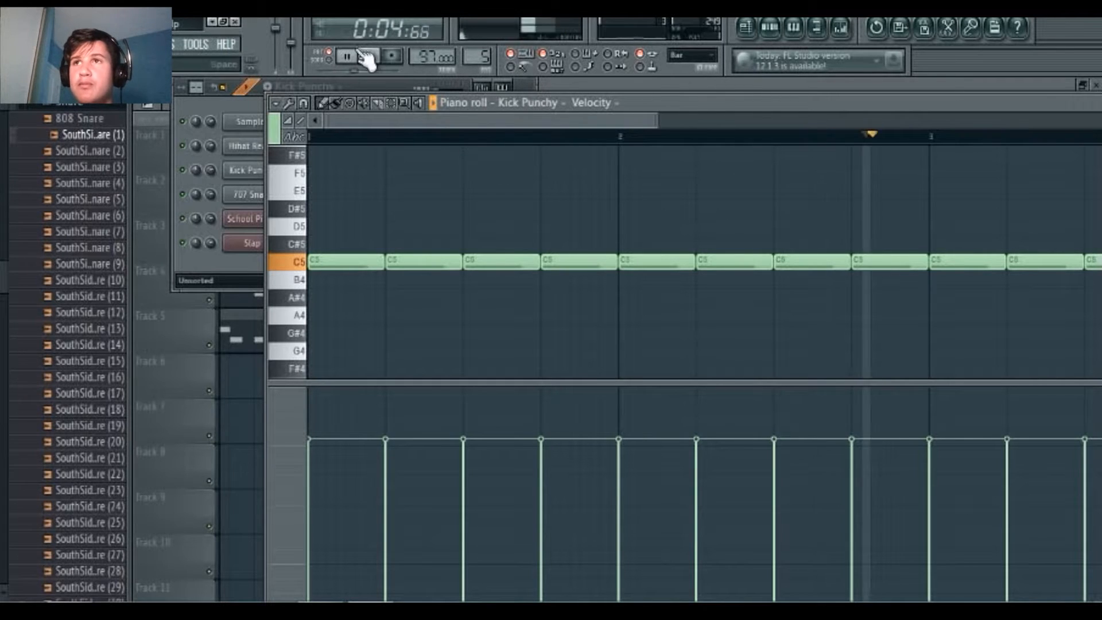
key("space")
left_click(760, 26)
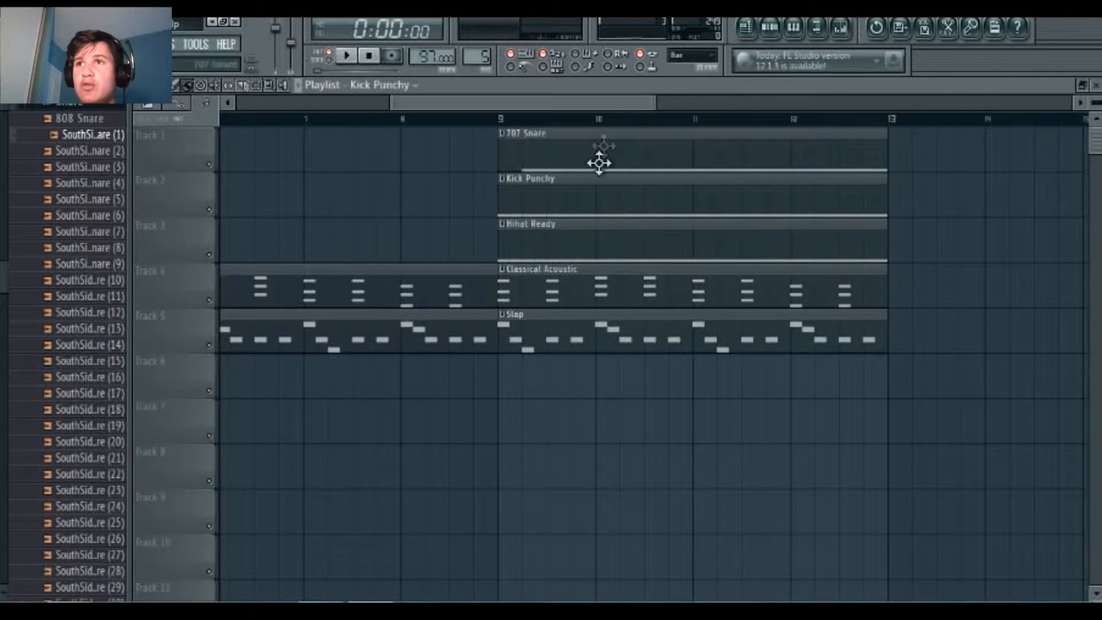
- Open the Hihat Ready pattern in the piano roll, listen to it, then go back to the playlist and stop playback
double_click(575, 258)
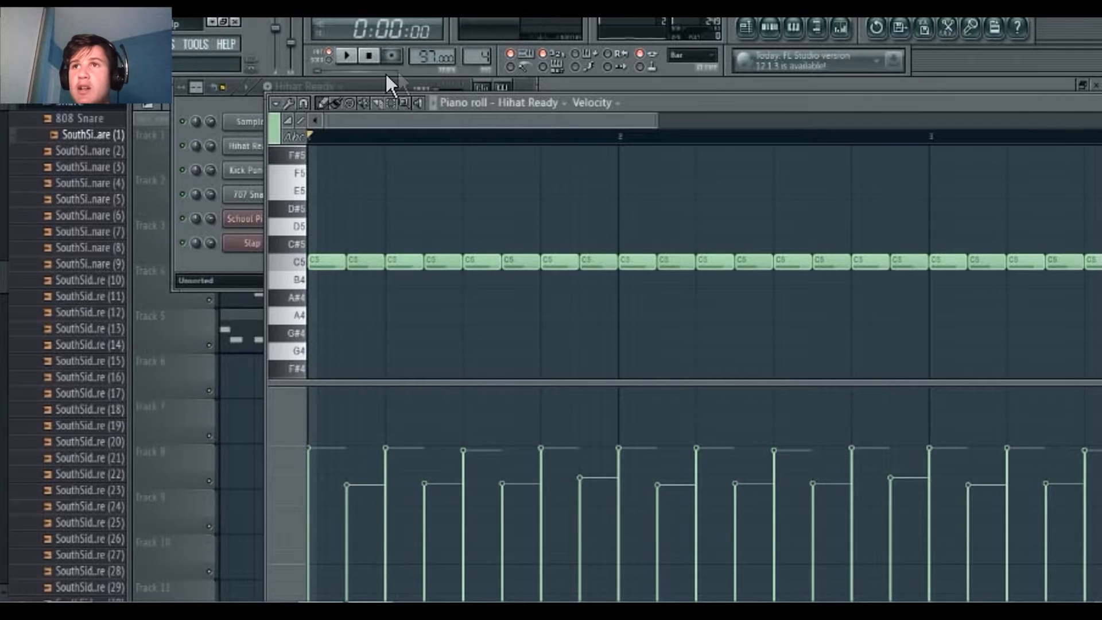
left_click(347, 56)
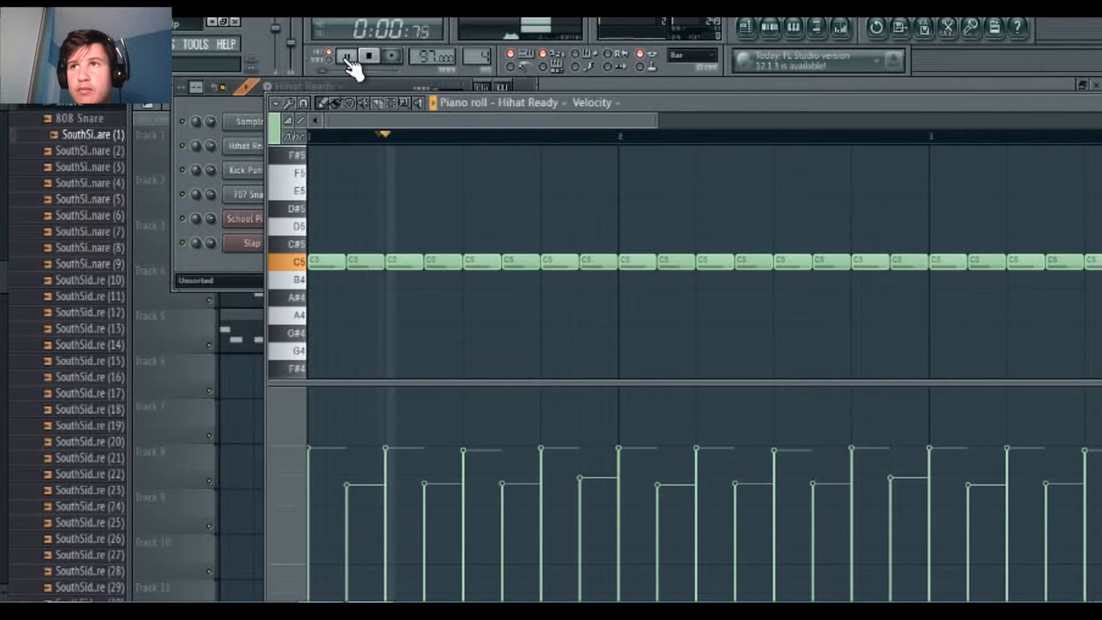
left_click(746, 28)
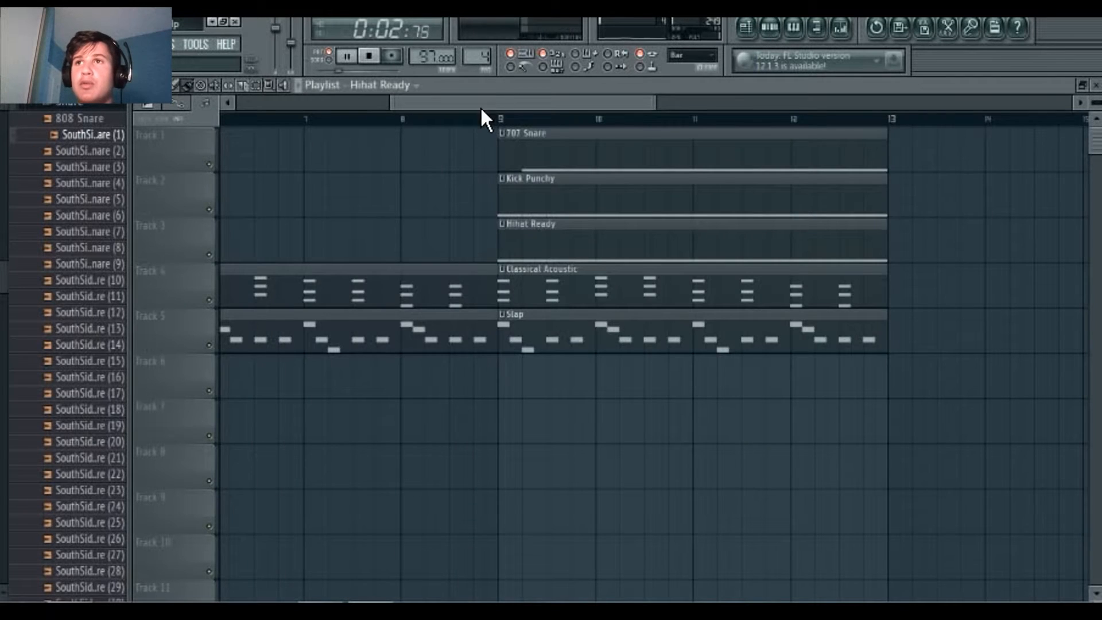
left_click(369, 56)
- Open the first Classical Acoustic clip's School Piano notes in the piano roll, play the chords, and stop playback
mouse_move(384, 98)
left_mouse_down()
mouse_move(425, 101)
mouse_move(379, 101)
left_mouse_up()
double_click(324, 290)
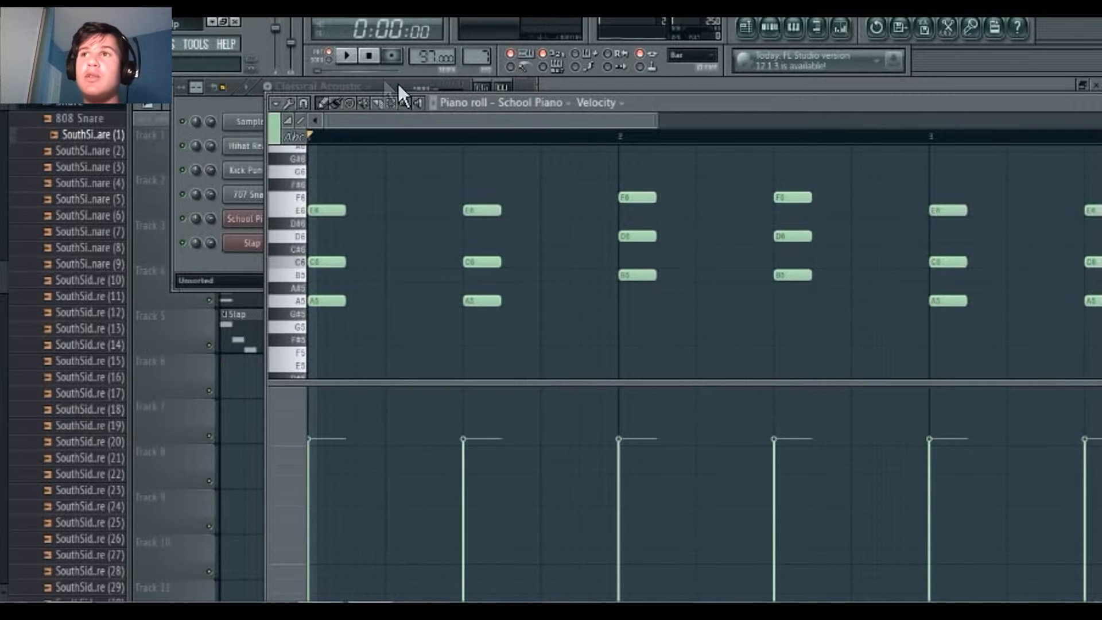
left_click(346, 56)
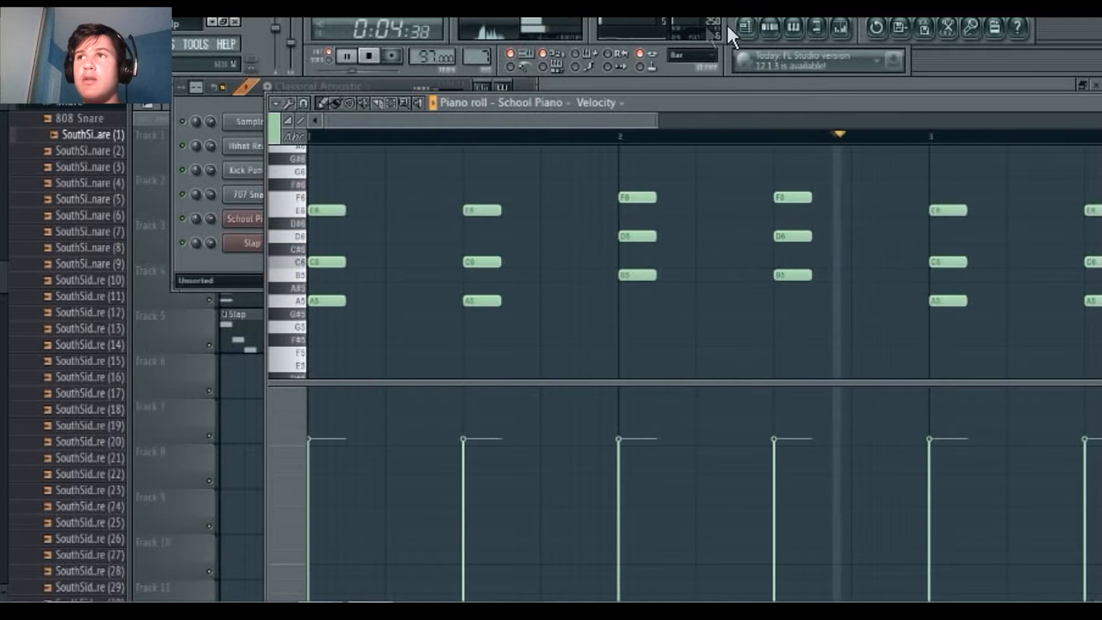
left_click(771, 29)
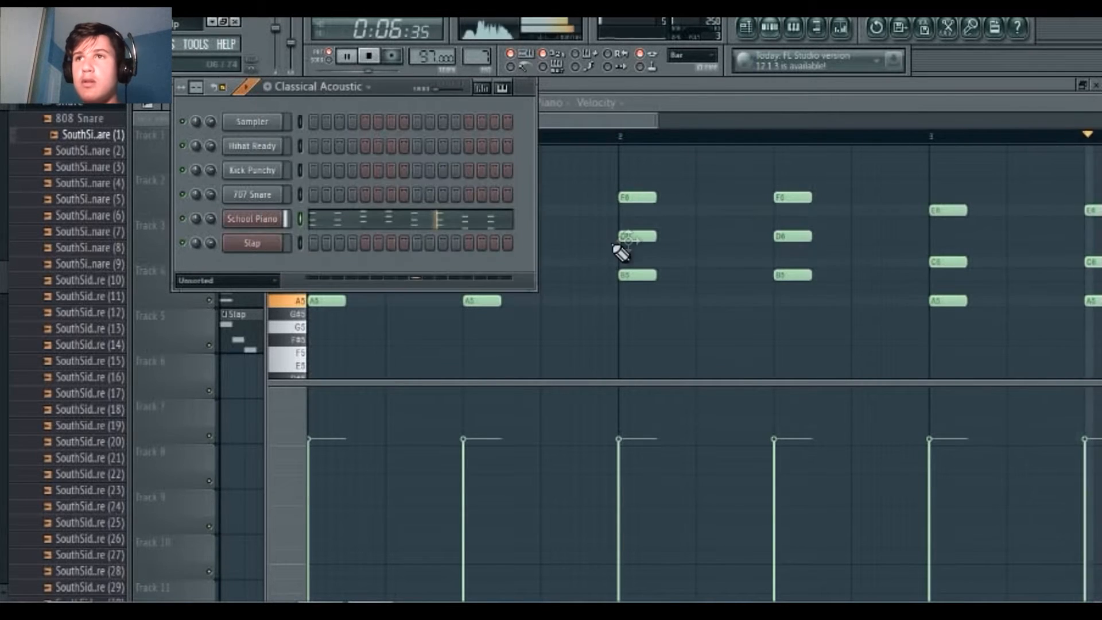
left_click(610, 121)
left_click(370, 56)
- Add single C6 notes between the chords in bar 1 and D6 notes in bar 2, lower their velocities, and audition the result
left_click(394, 264)
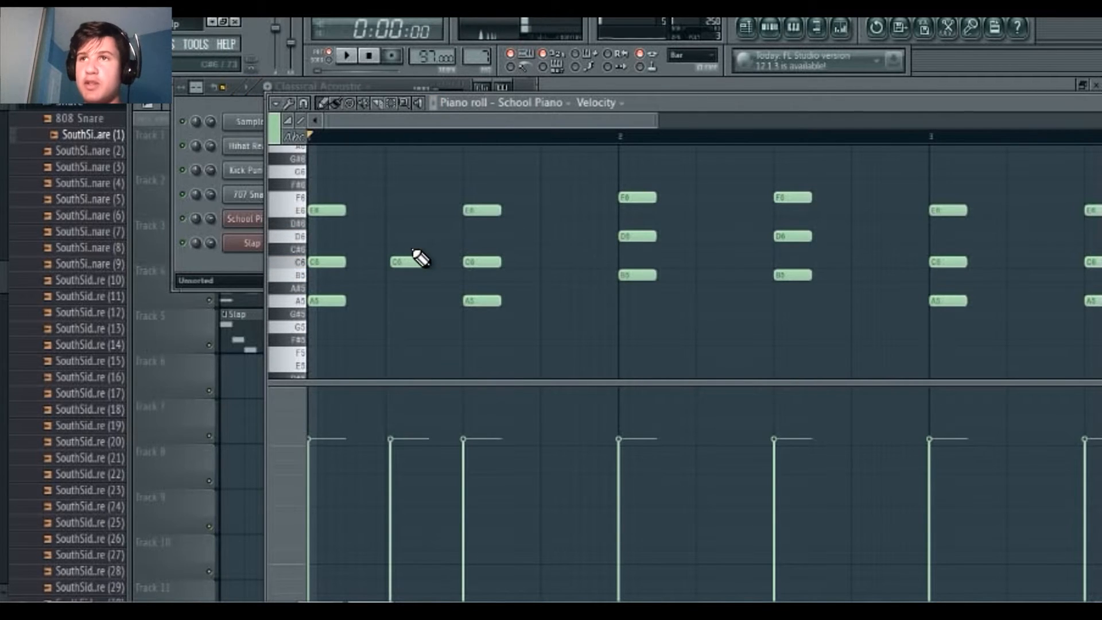
left_click_drag(411, 267, 406, 265)
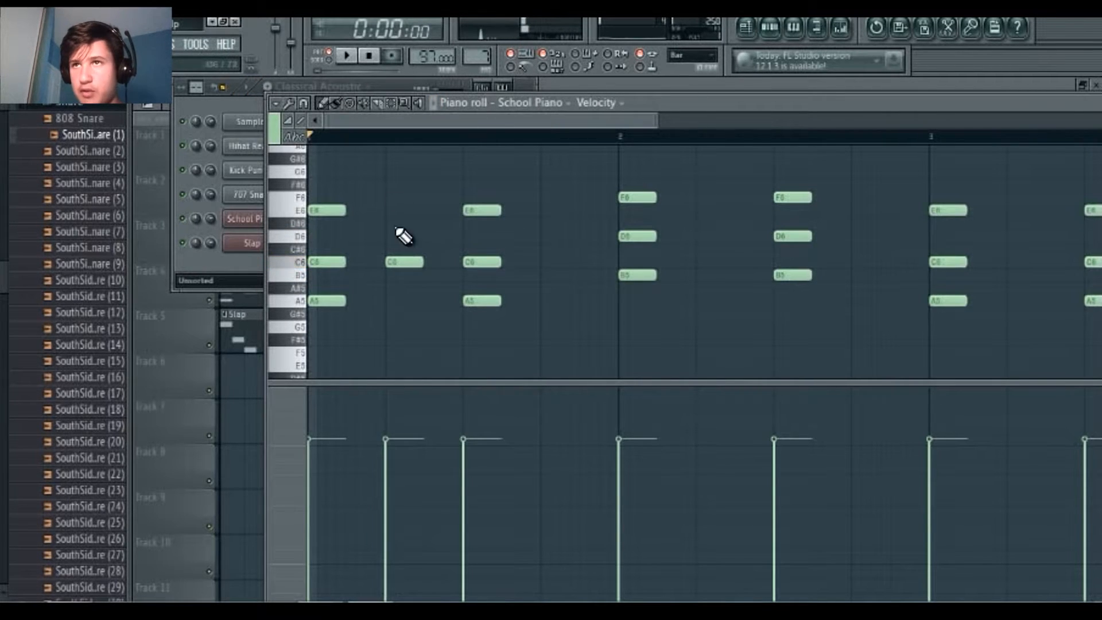
left_click(361, 54)
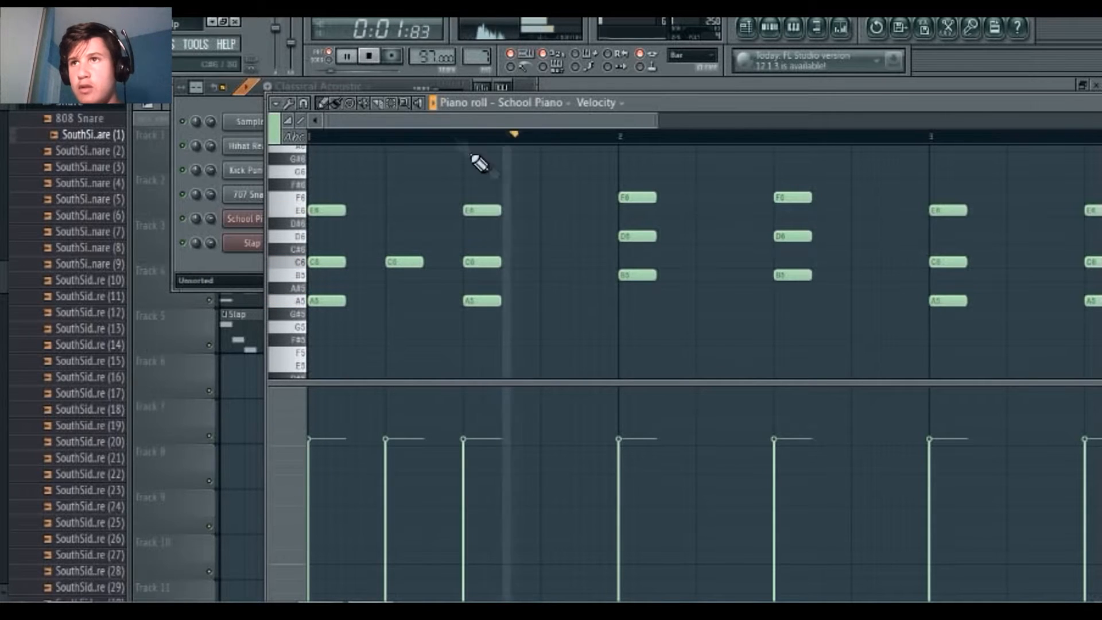
left_click(552, 263)
left_click(368, 56)
left_click(701, 236)
left_click(856, 236)
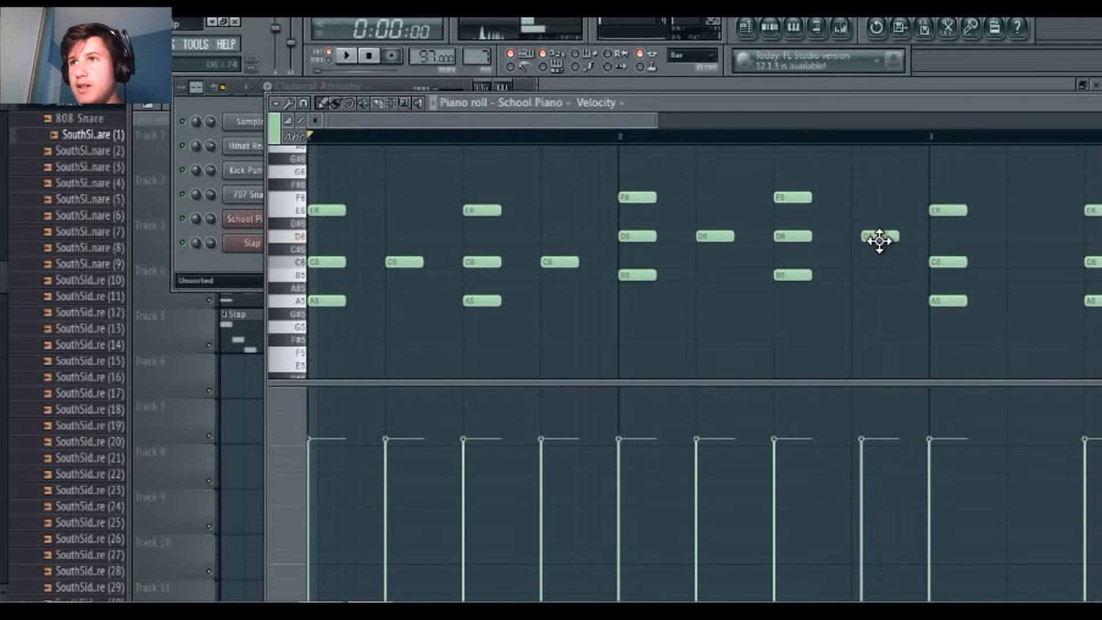
left_click_drag(872, 240, 869, 239)
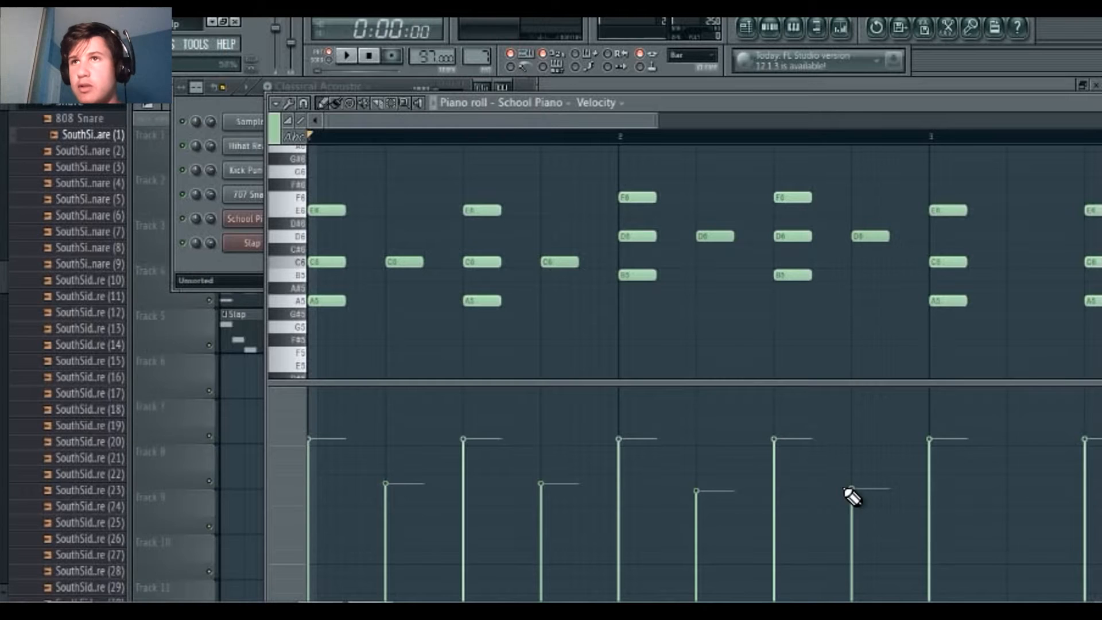
left_click(346, 57)
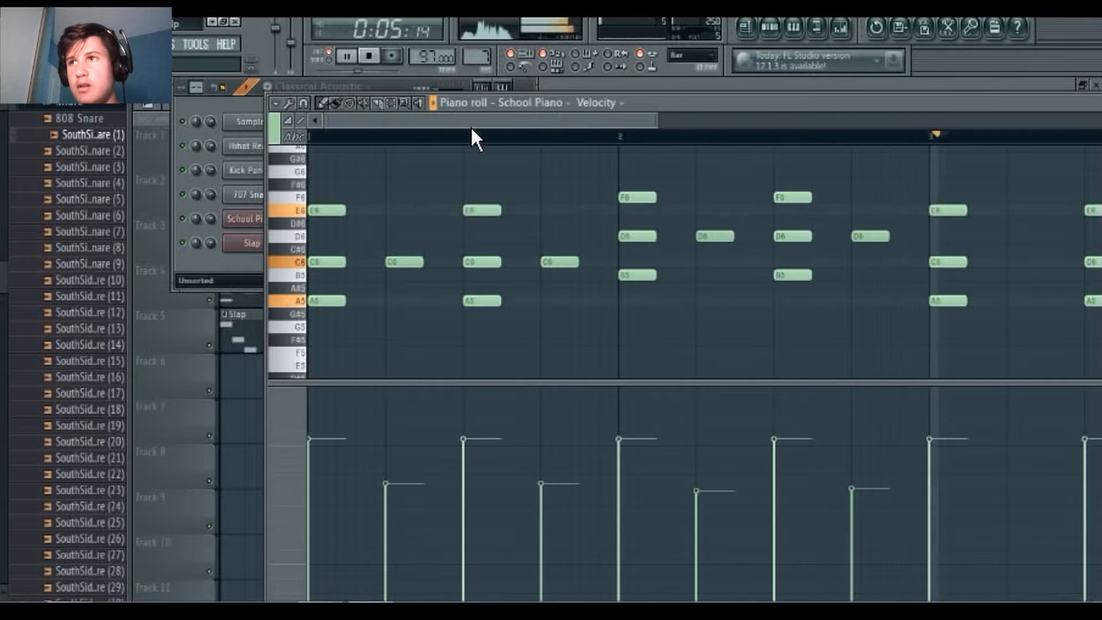
key("space")
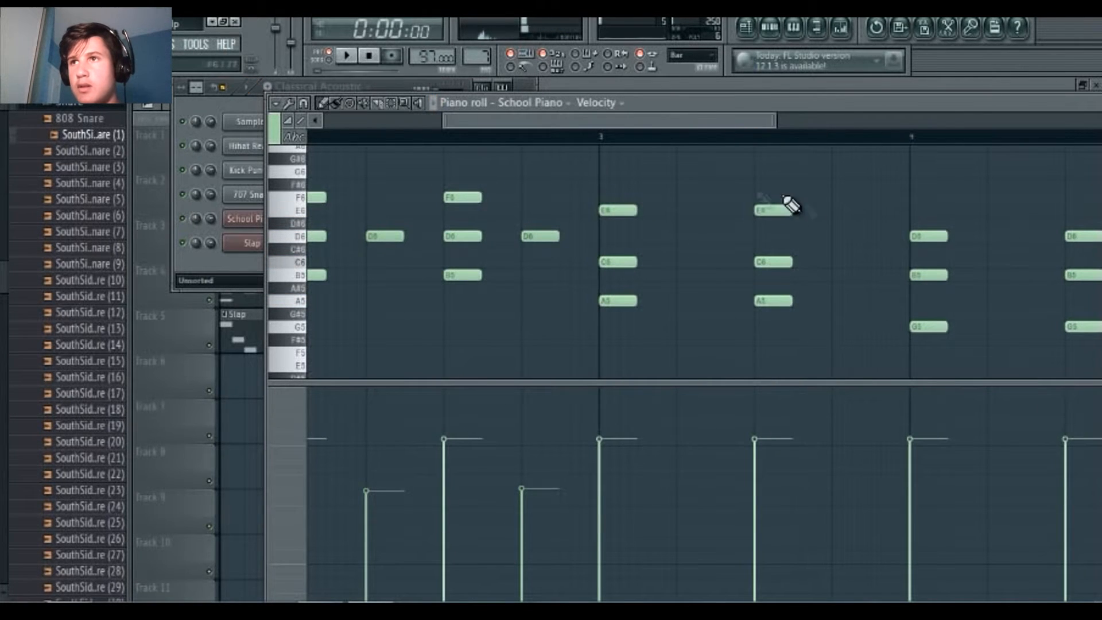
- Add quieter single C6 notes between the chords in bar 3 and B5 notes between those in bar 4
left_click(667, 277)
left_click_drag(668, 277, 683, 264)
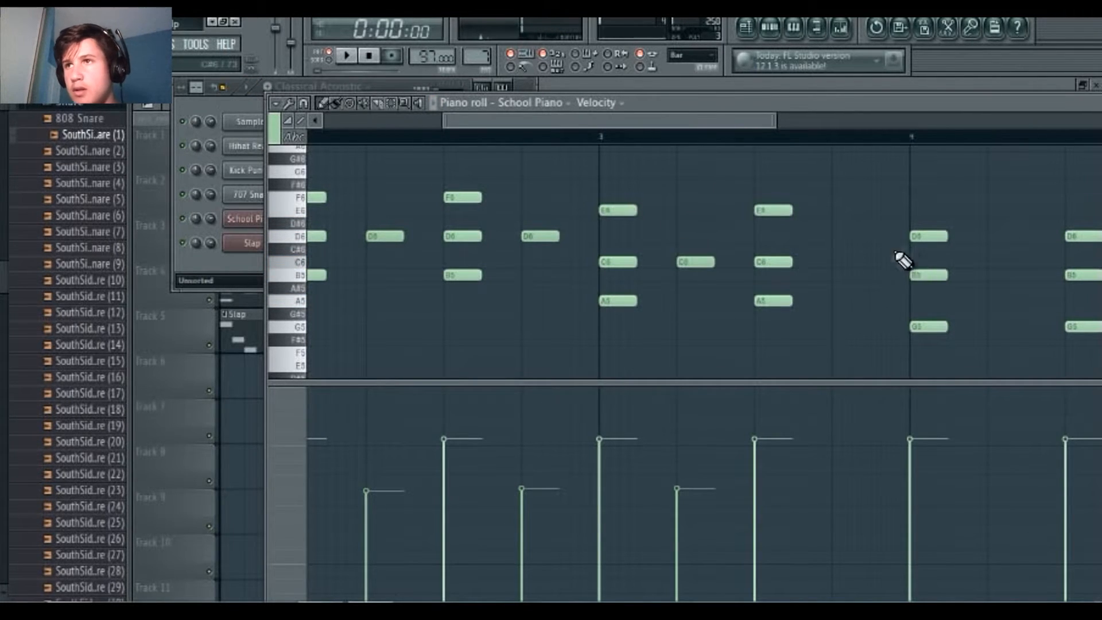
scroll(768, 122, "right", 4)
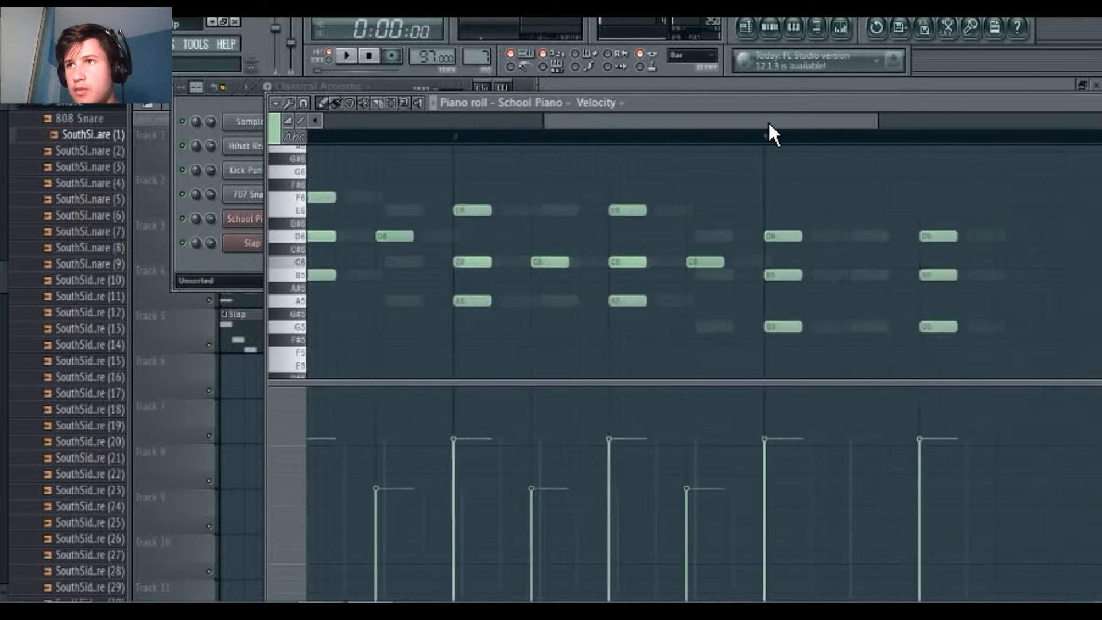
left_click(706, 278)
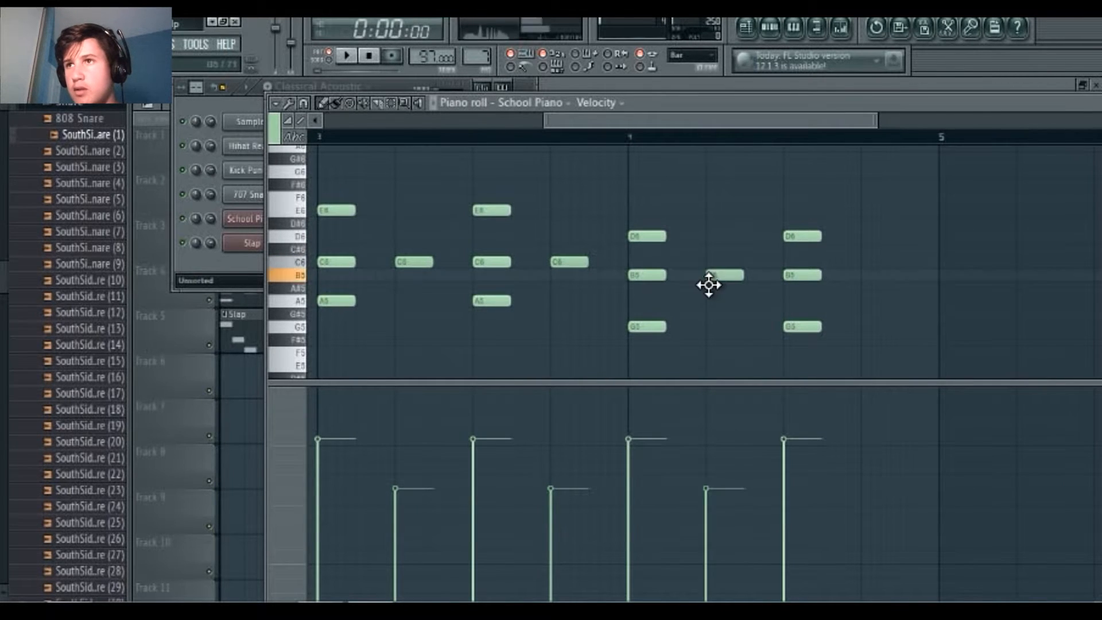
left_click(869, 276)
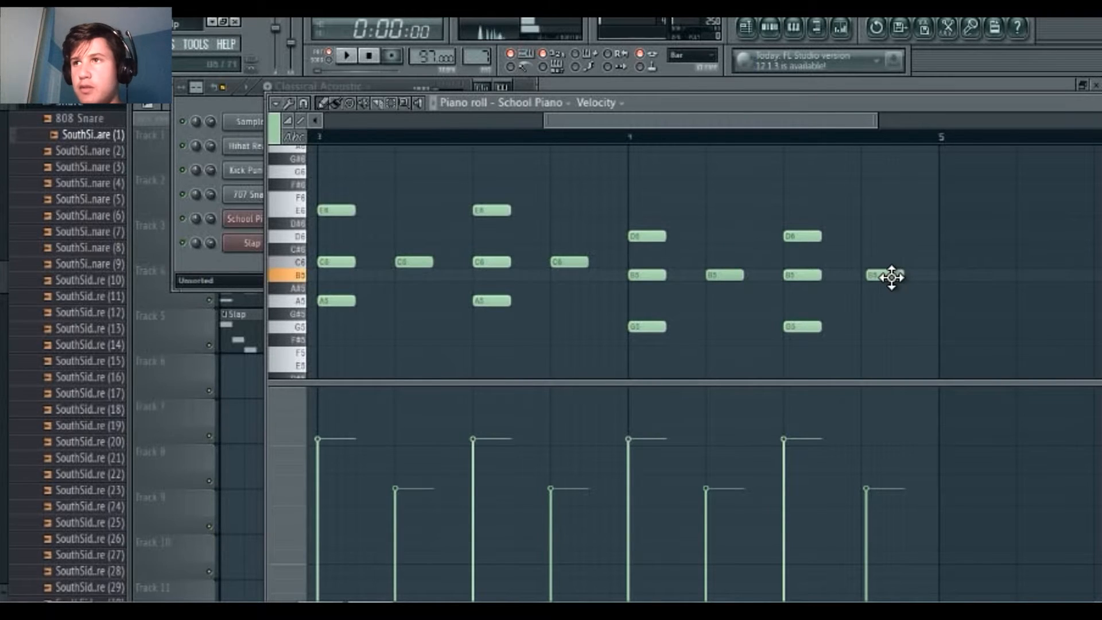
left_click_drag(892, 278, 886, 278)
- Play the completed School Piano pattern from bar 1 to bar 4, dismiss the recording dialog, and stop playback
left_click(344, 55)
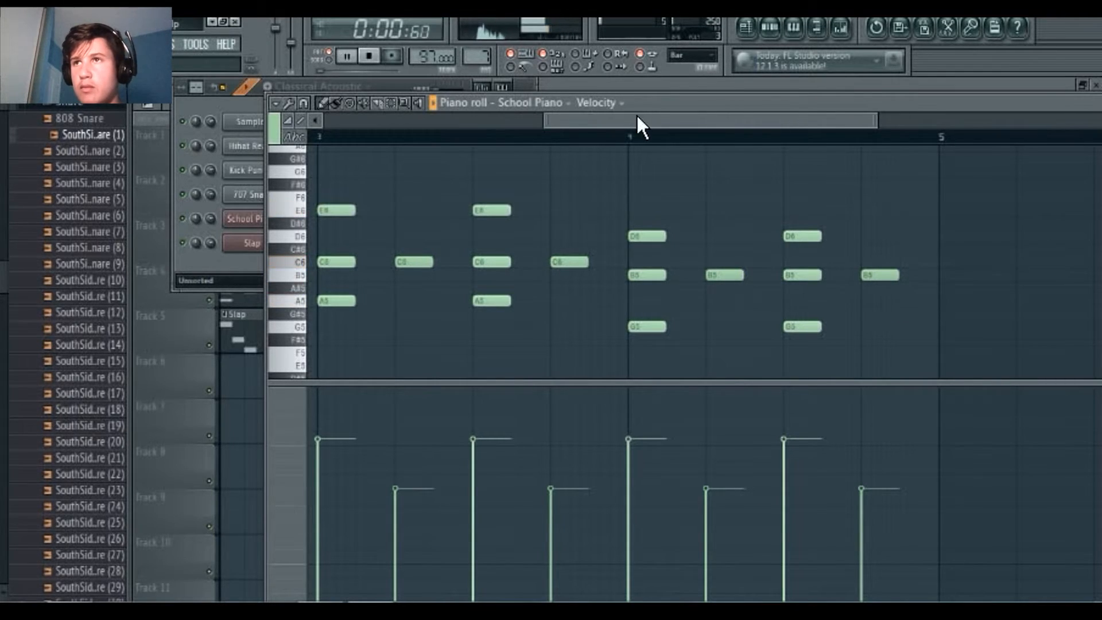
left_click_drag(636, 119, 192, 138)
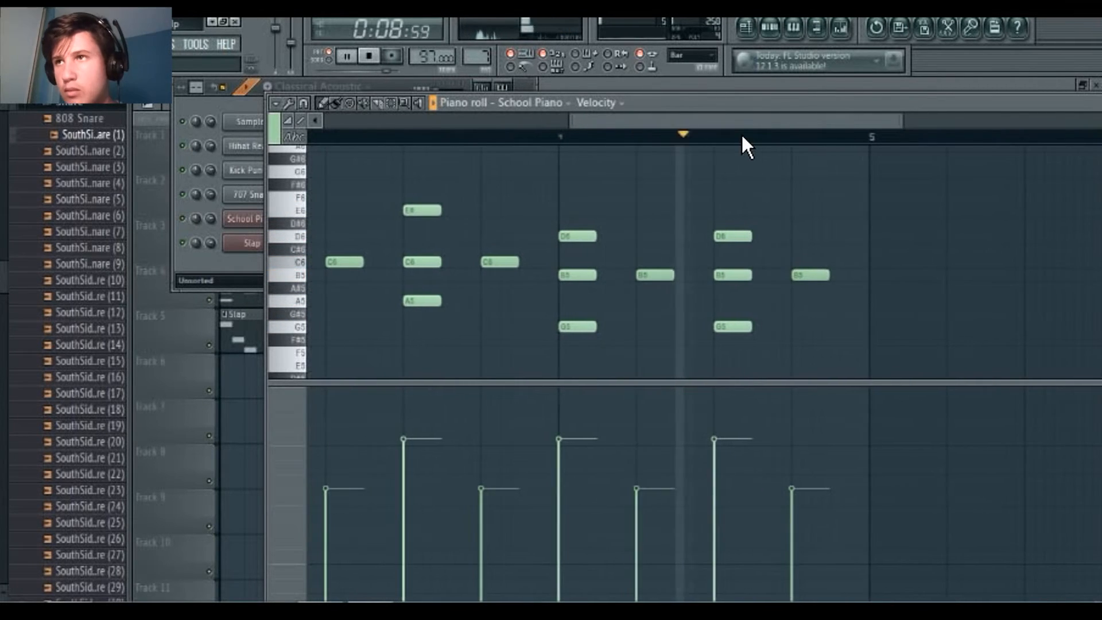
left_click(390, 55)
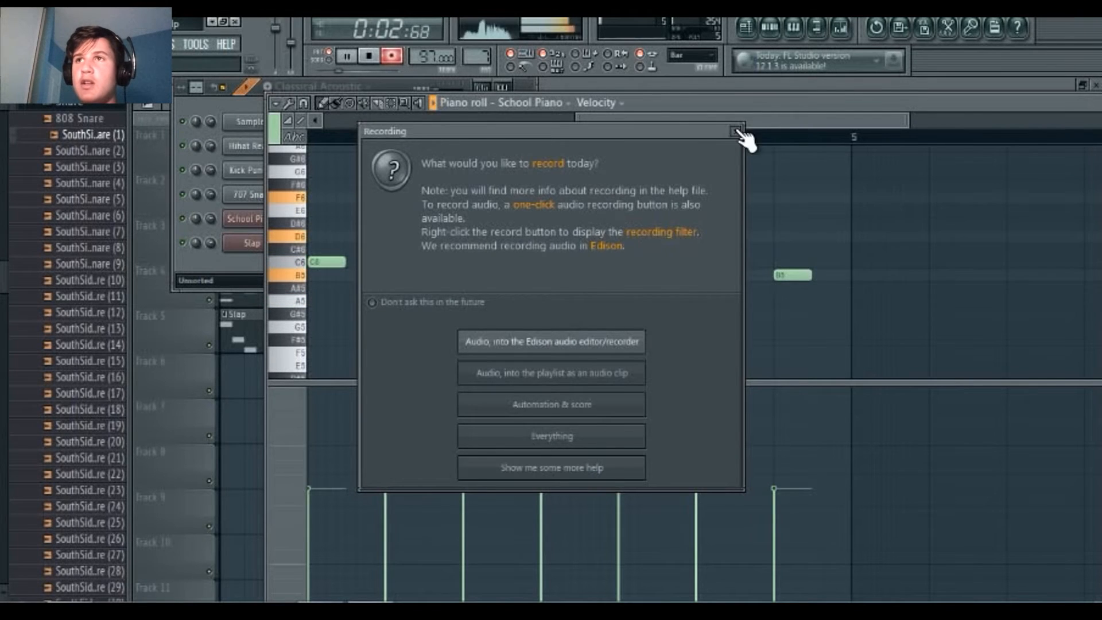
left_click(741, 131)
left_click(369, 55)
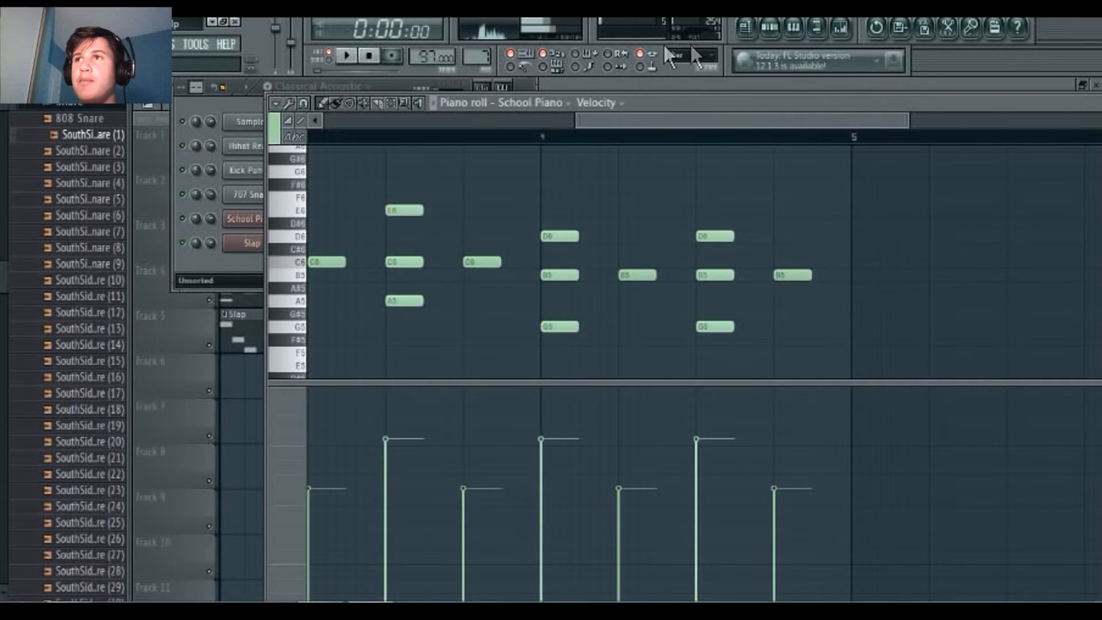
- Return to the start of the playlist and open the first Slap clip on Track 5 in the piano roll
left_click(744, 29)
left_click_drag(508, 103, 399, 157)
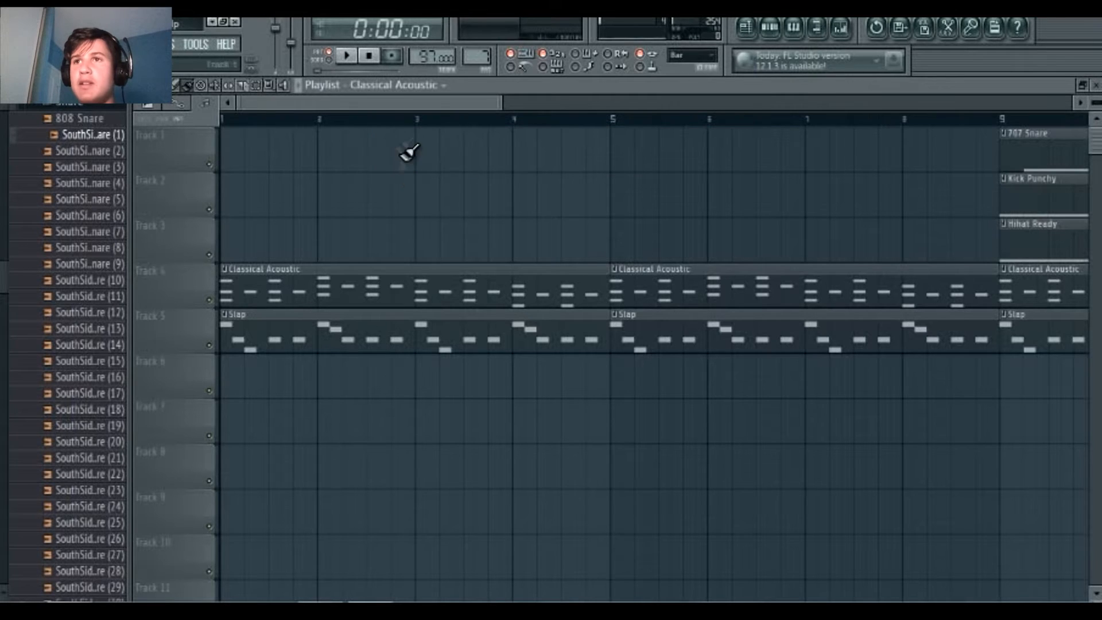
left_click(283, 359)
right_click(339, 392)
double_click(343, 351)
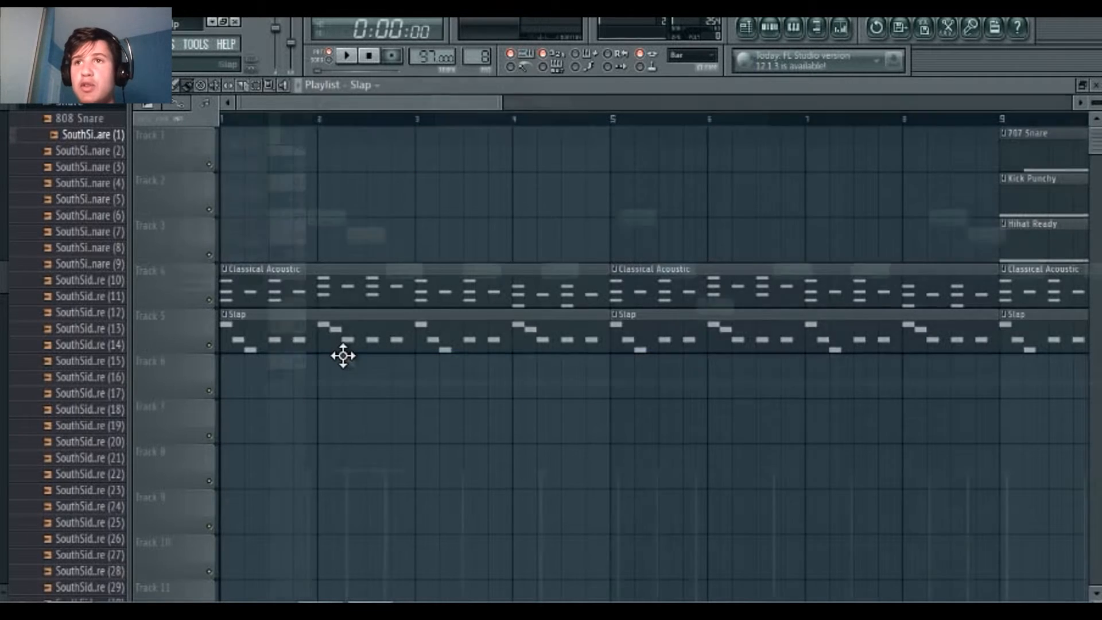
- Play the Slap bass pattern in the piano roll, stop it, and return to the playlist
left_click(348, 58)
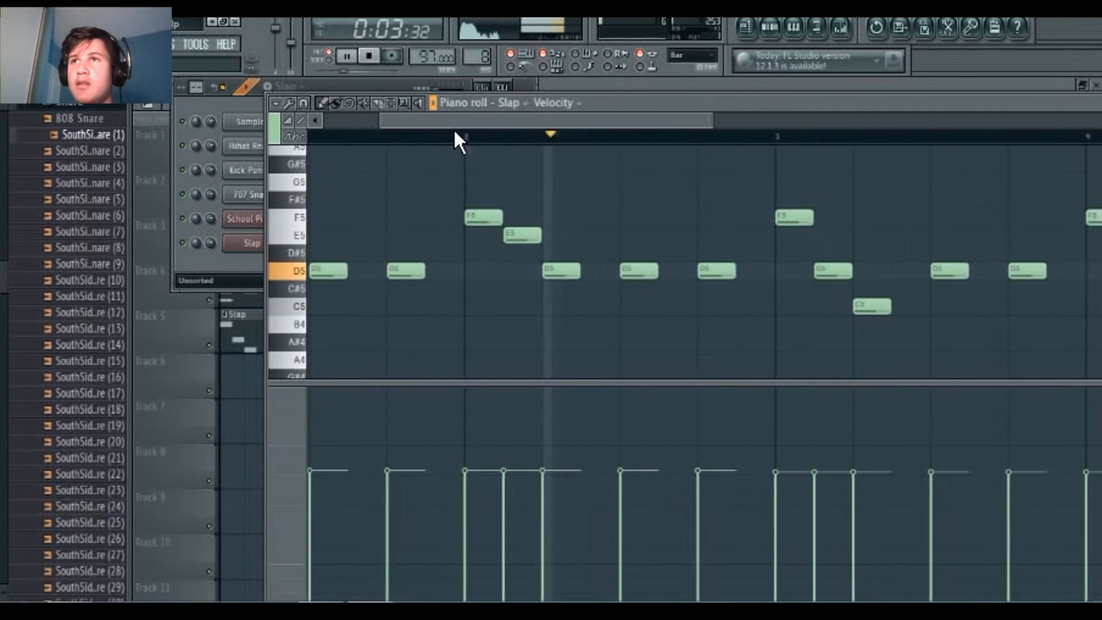
key("space")
left_click(768, 27)
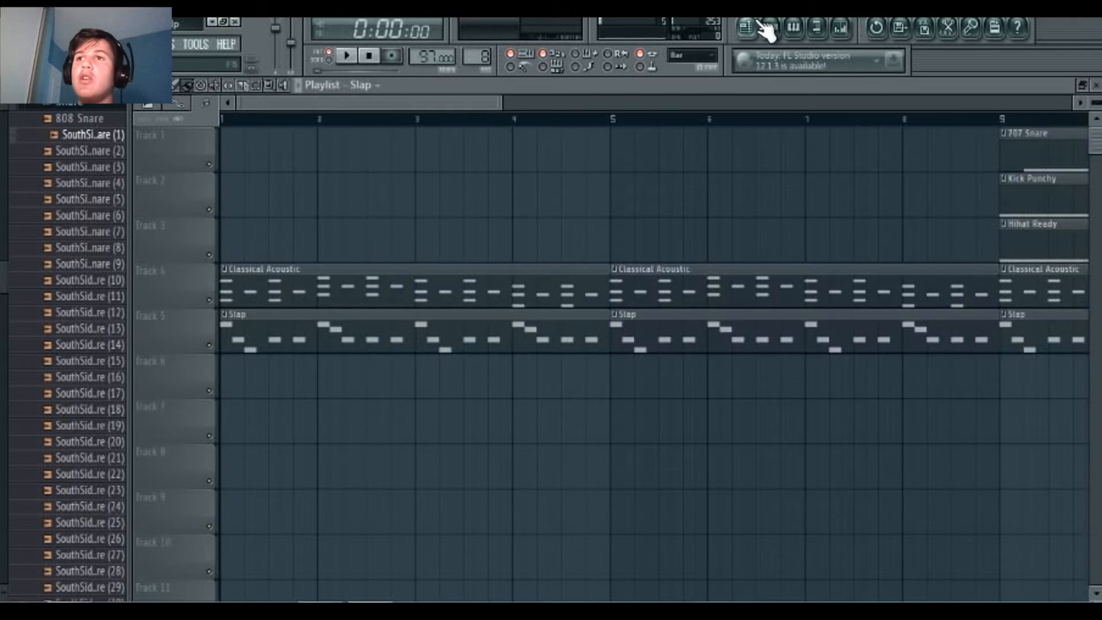
- Audition the playlist's piano and bass intro from bar 1, and the full section with drums from bar 9, stopping playback each time
left_click(348, 56)
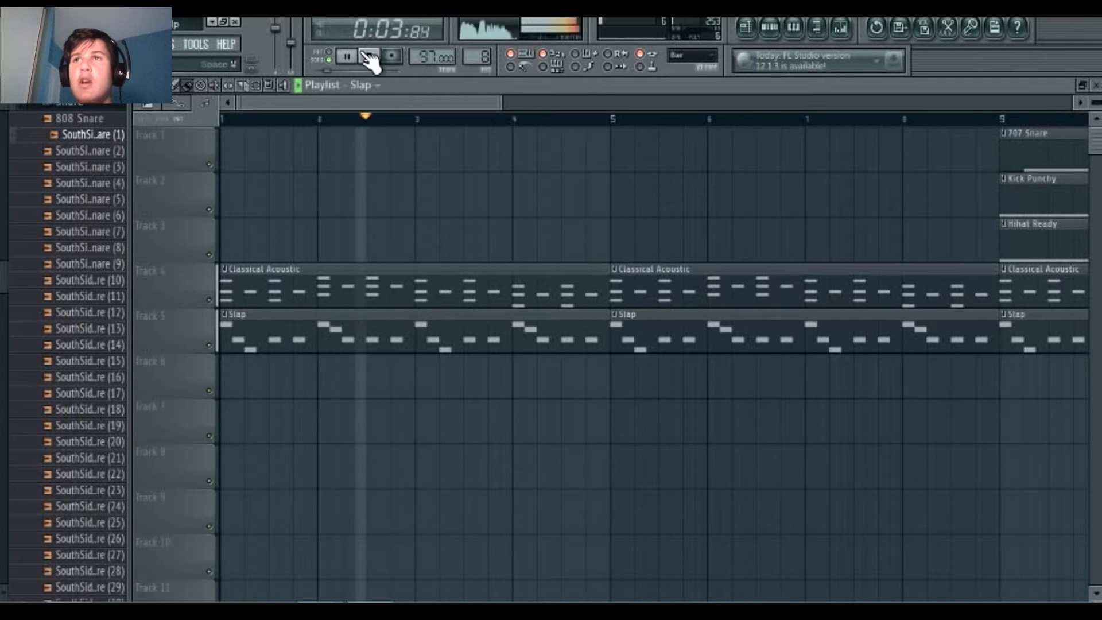
left_click(369, 55)
left_click_drag(384, 105, 560, 112)
left_click(423, 118)
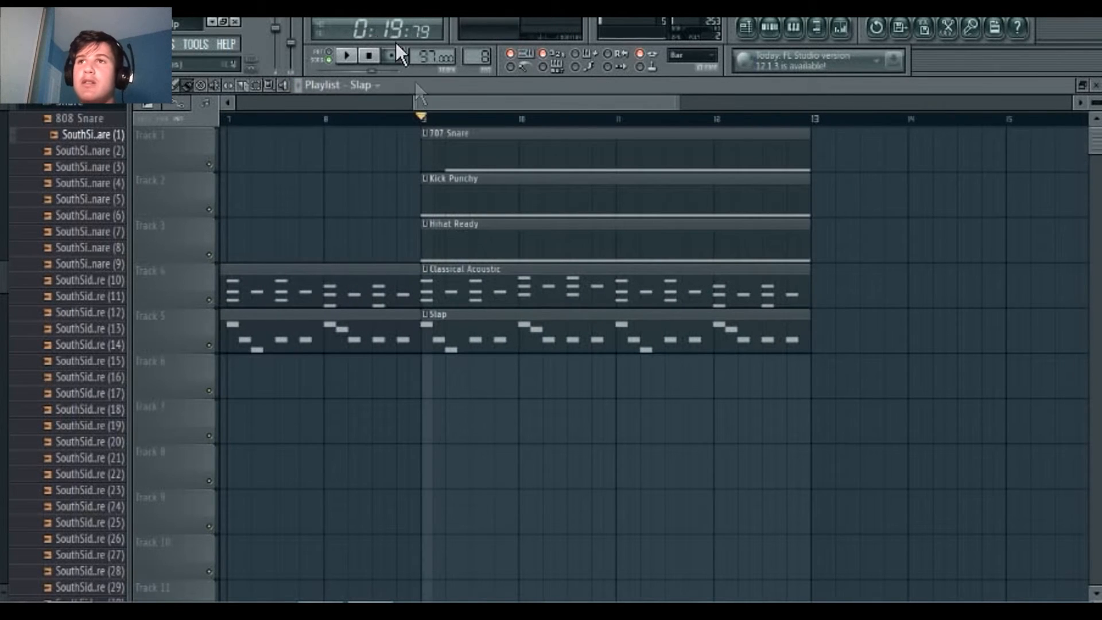
left_click(348, 56)
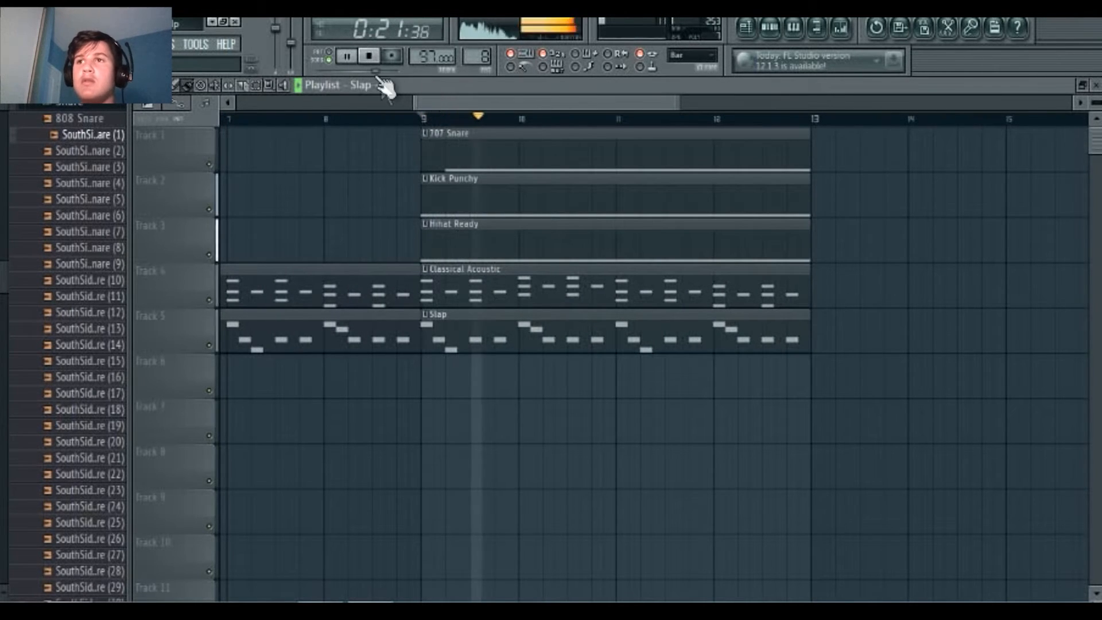
left_click(370, 55)
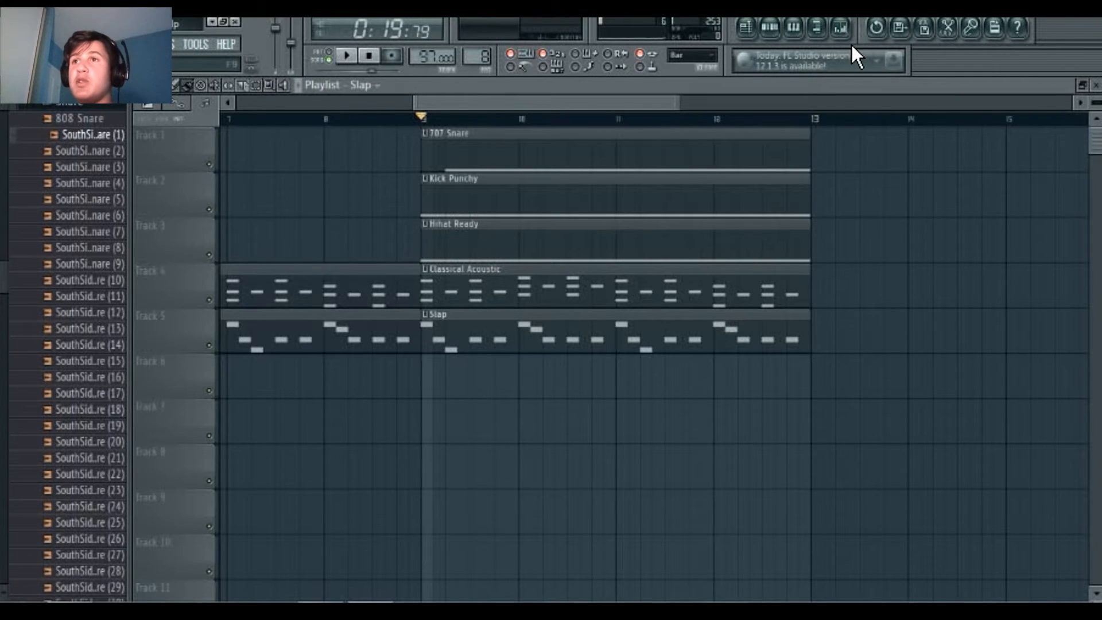
- Open the mixer and examine the effect slots of the Sampler, Hihat Ready, Kick Punchy, 707 Snare, Classical Acoustic and Slap tracks
left_click(840, 29)
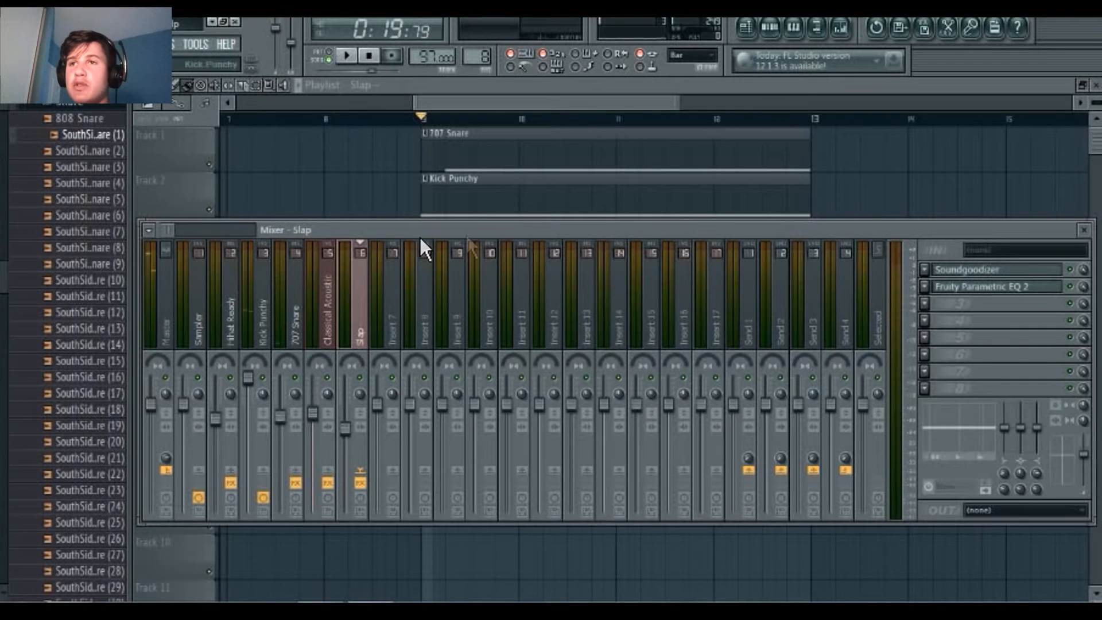
left_click(202, 310)
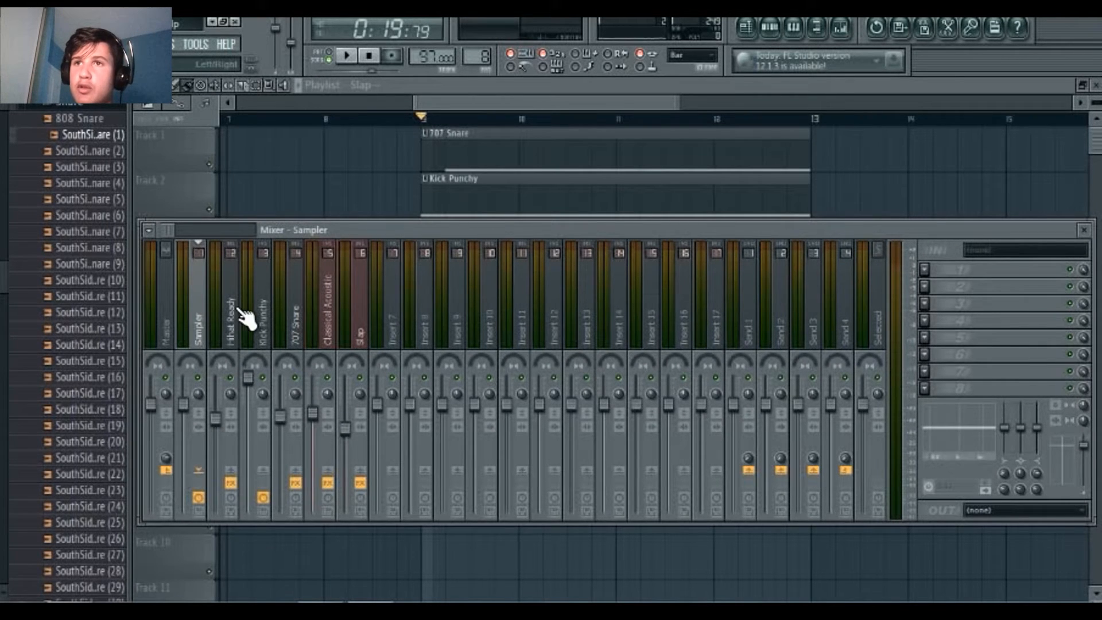
left_click(236, 306)
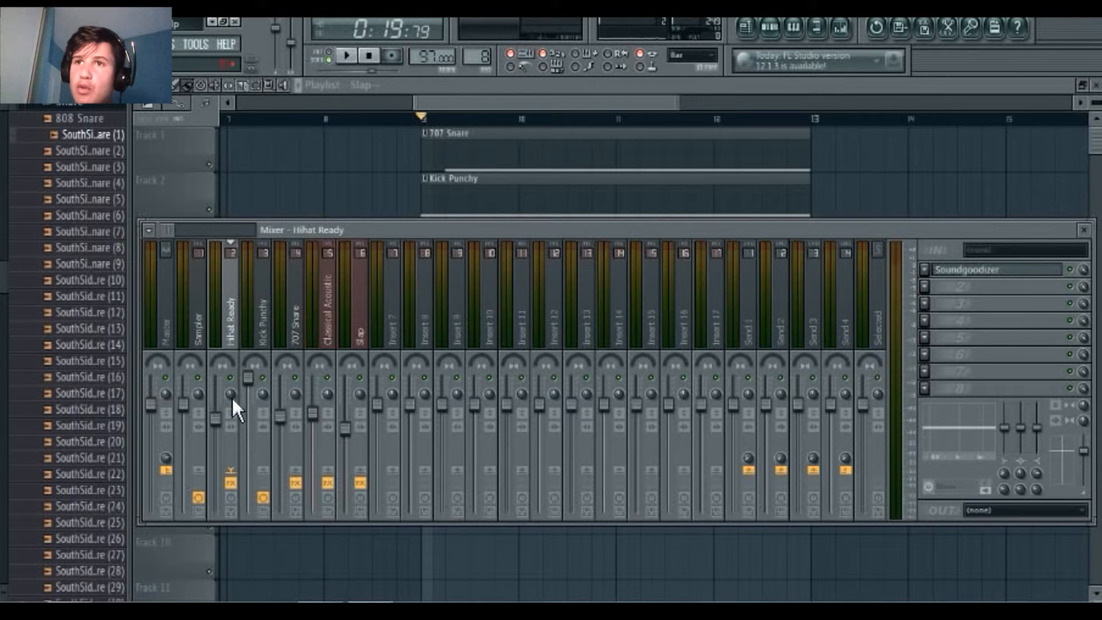
left_click(273, 336)
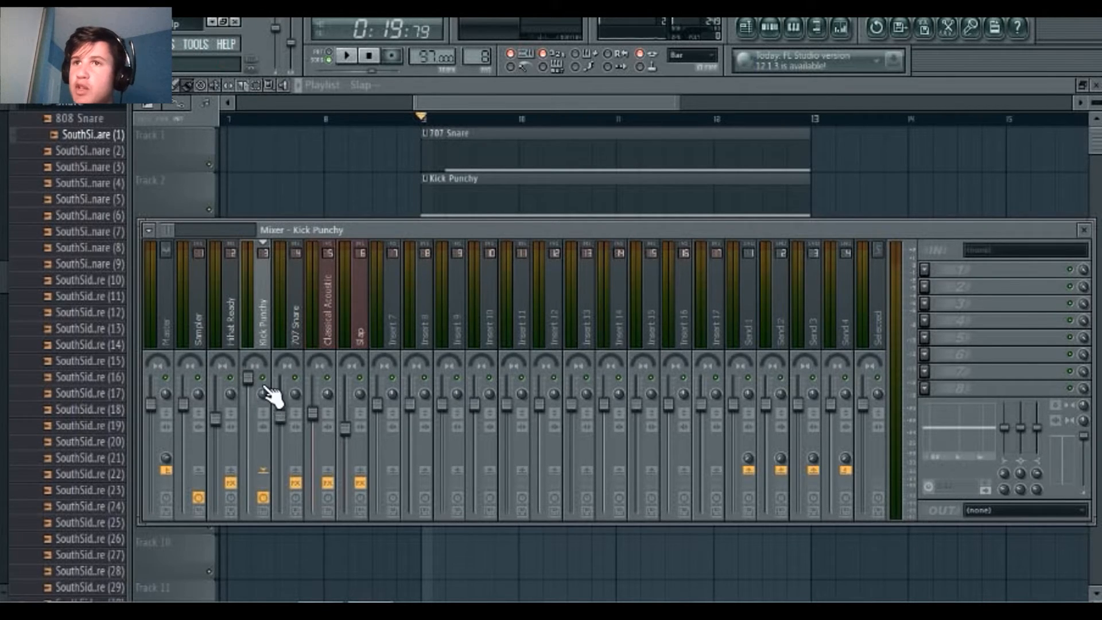
left_click(302, 317)
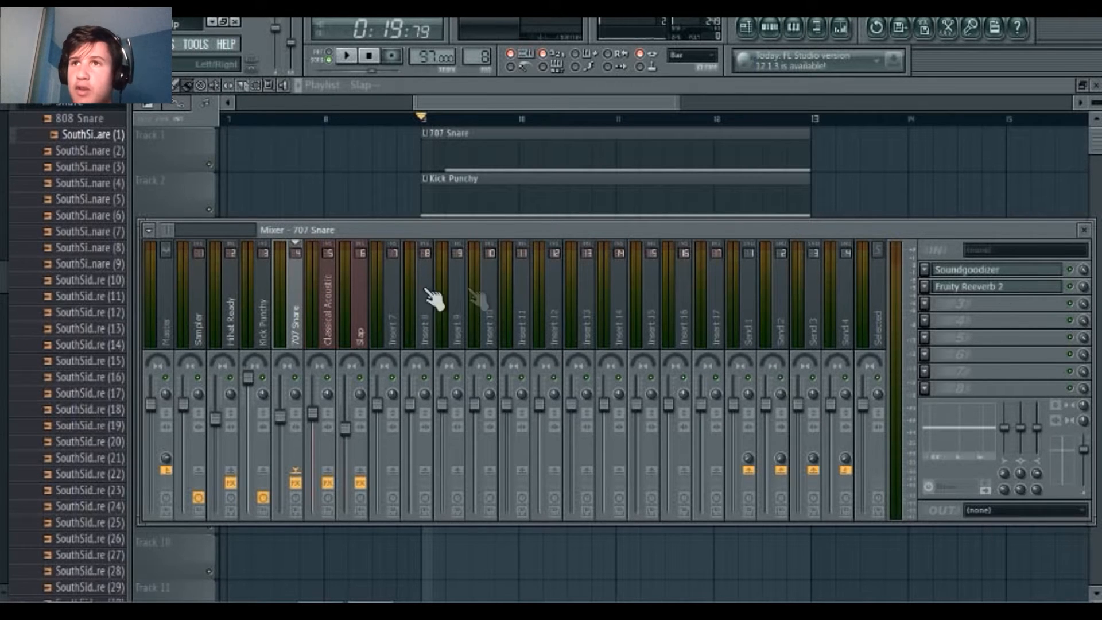
left_click(336, 317)
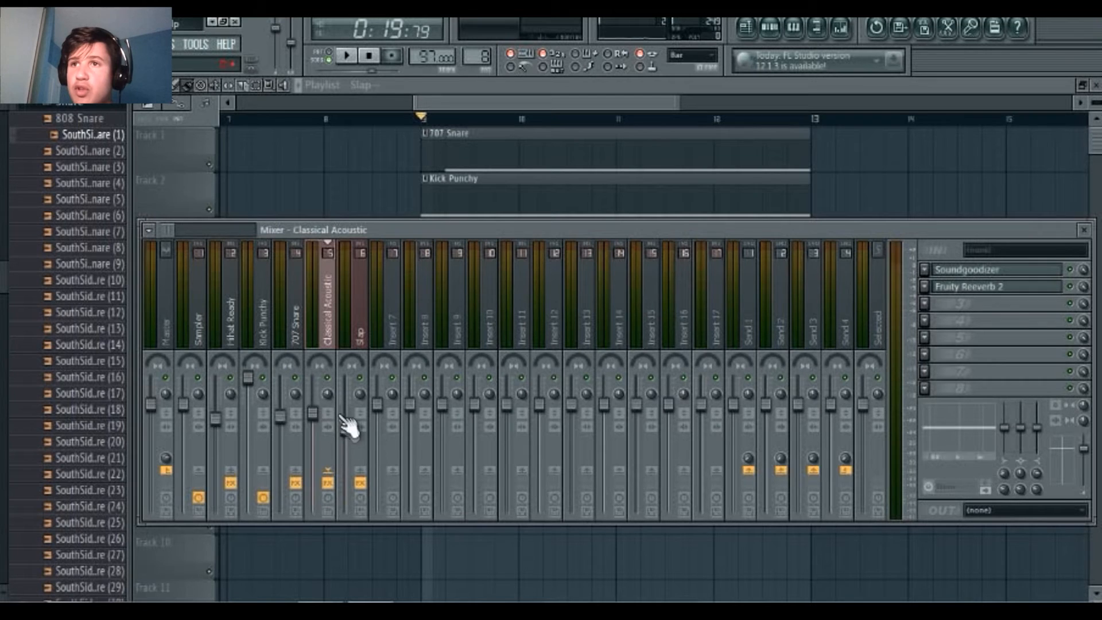
left_click(360, 307)
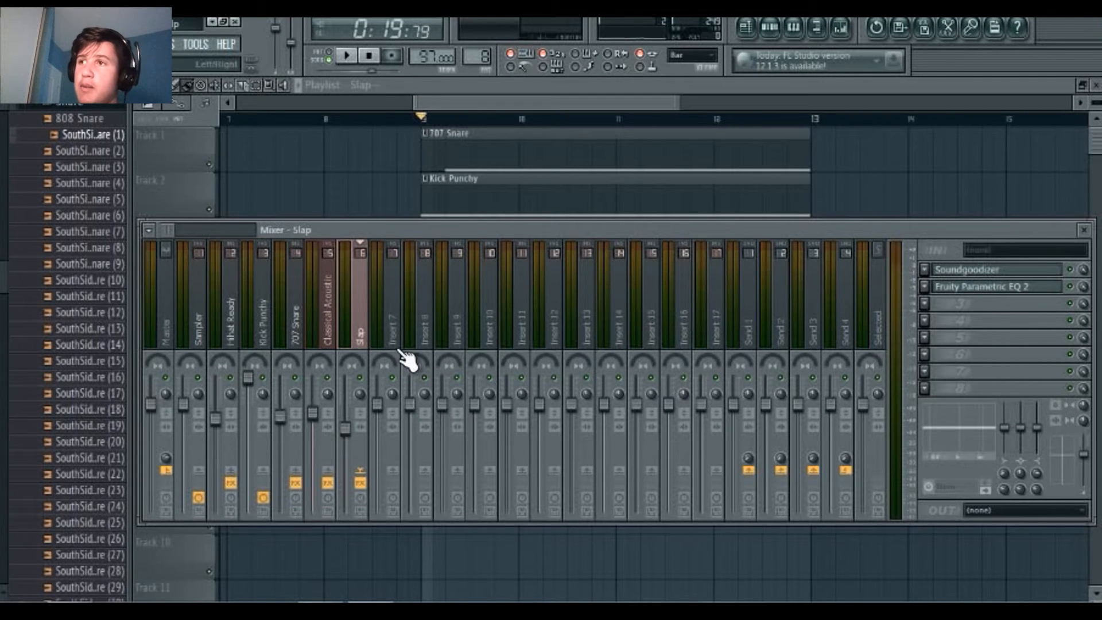
- Inspect the Slap track's Fruity Parametric EQ 2 curve, close it, and return to the playlist with the whole arrangement in view
left_click(979, 290)
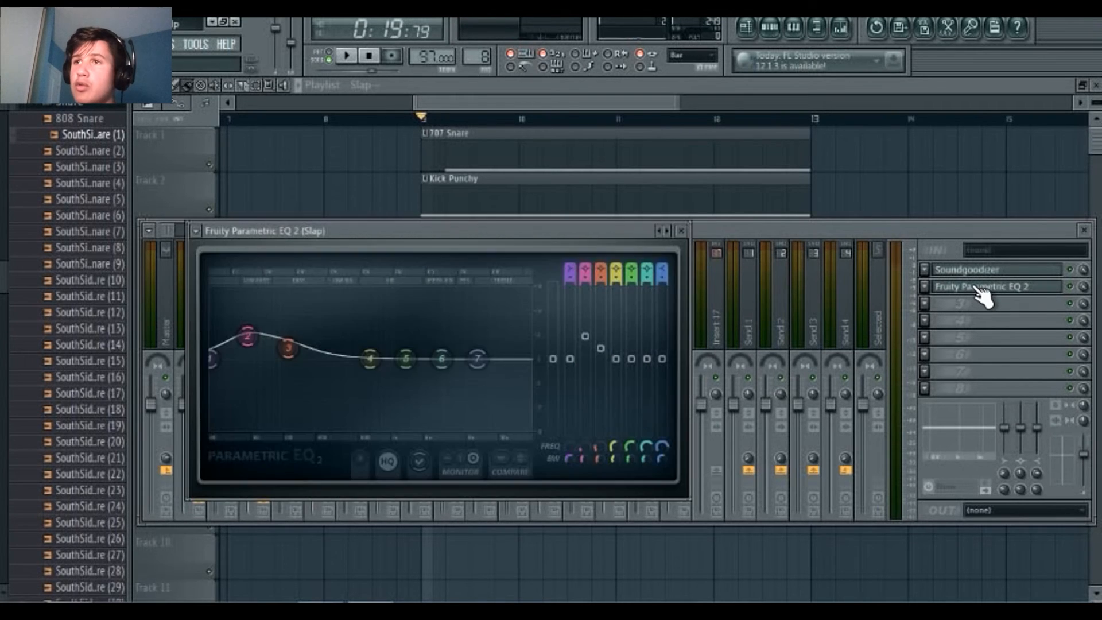
left_click(681, 231)
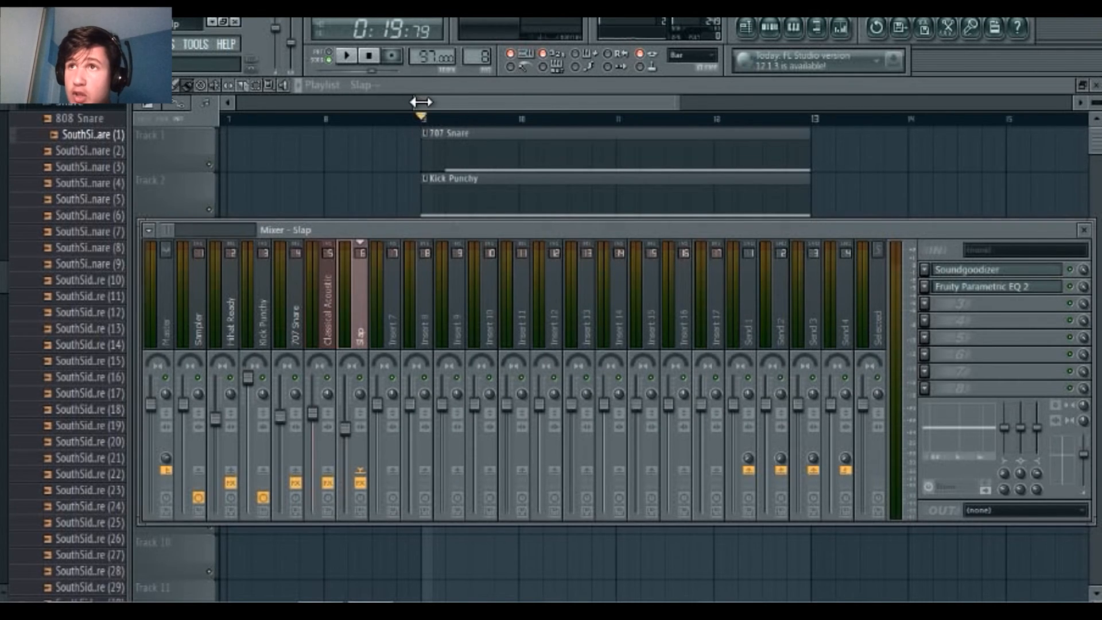
left_click_drag(421, 102, 238, 102)
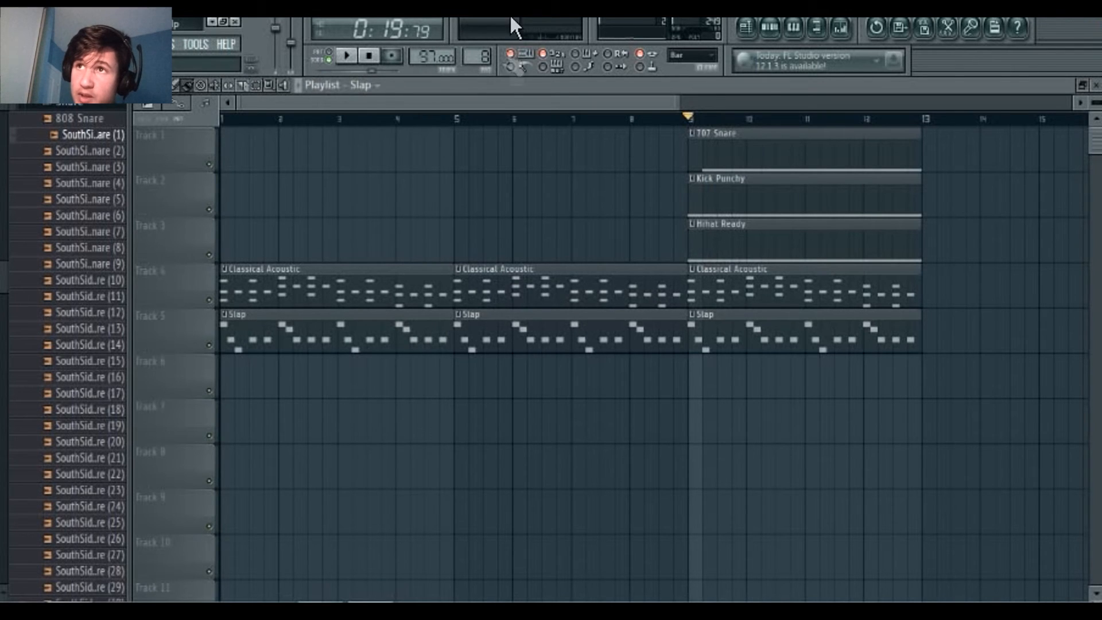